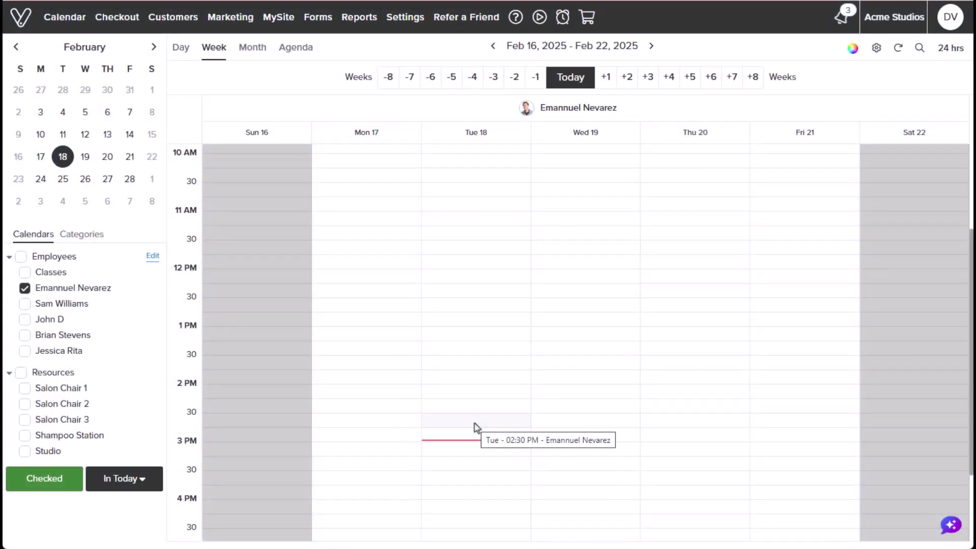
# - Go to All Settings and open Online Appointment Rules under the Booking section
pyautogui.moveTo(388, 29)
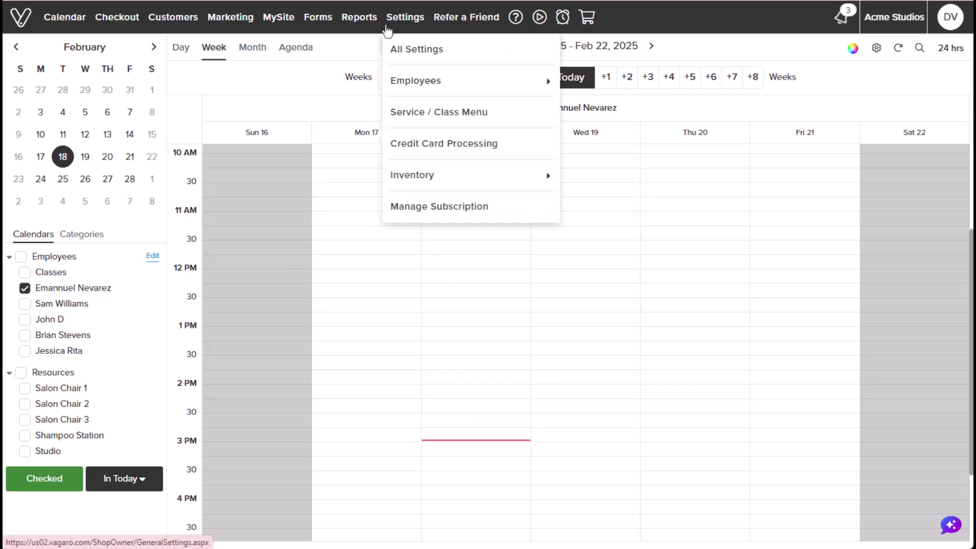
pyautogui.click(447, 56)
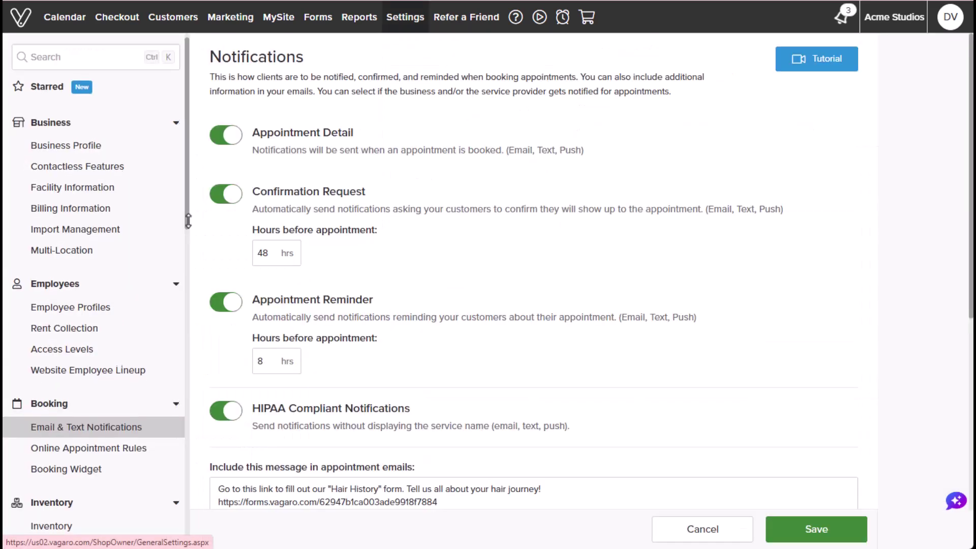
pyautogui.scroll(-4, 189, 273)
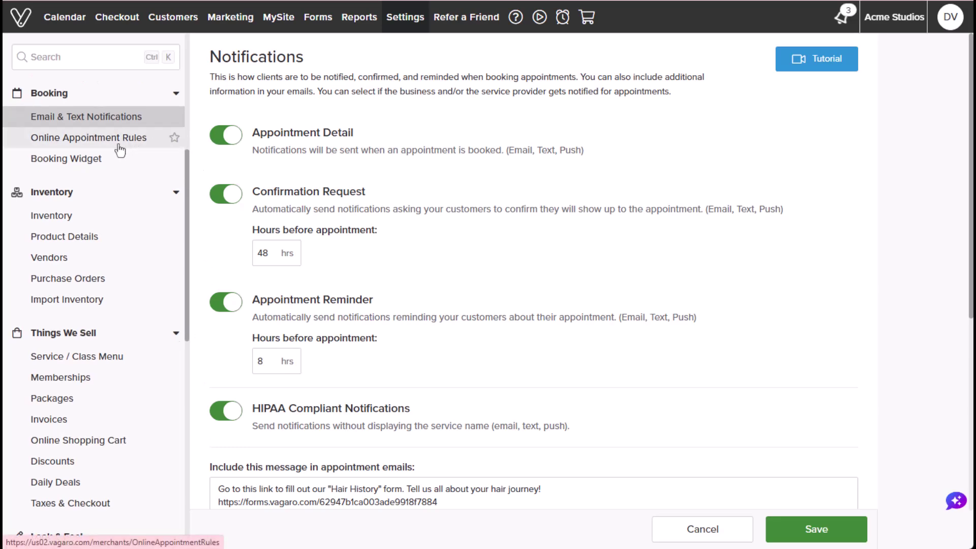
pyautogui.click(47, 148)
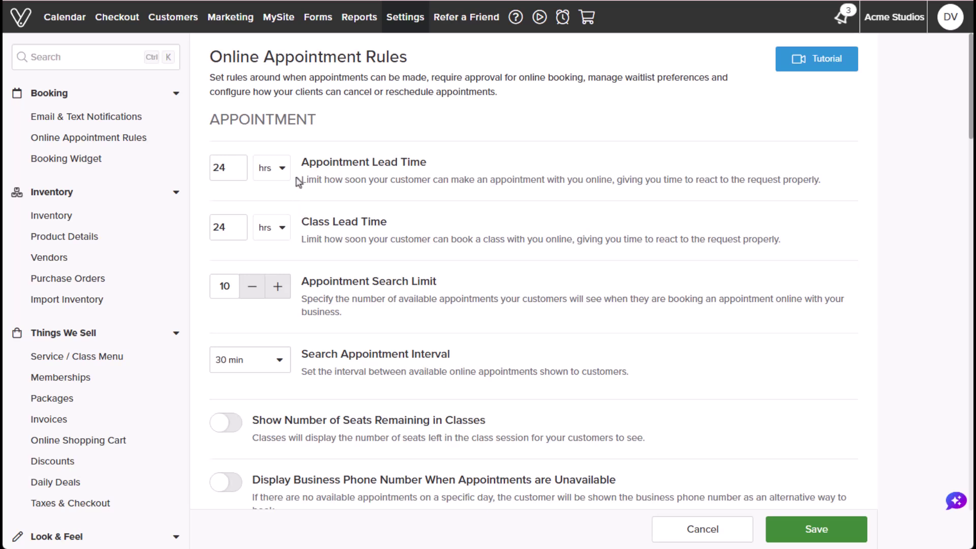
# - Keep Appointment Lead Time in hrs and step the Appointment Search Limit up to 20
pyautogui.click(278, 172)
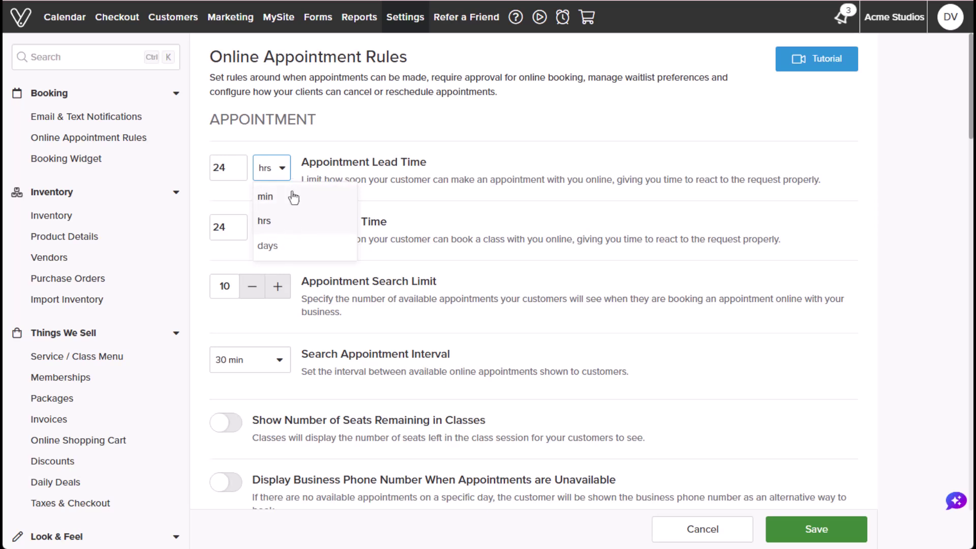
pyautogui.click(291, 221)
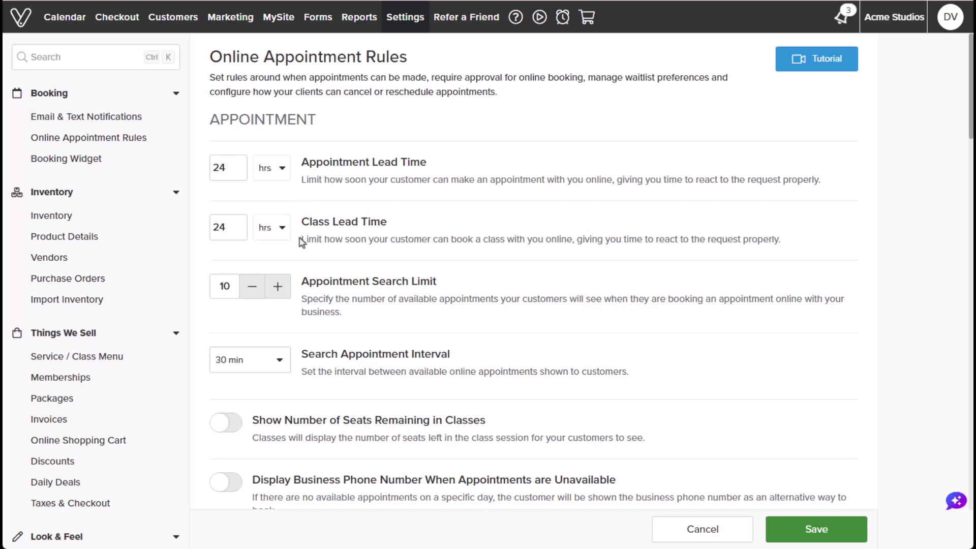
pyautogui.click(279, 288)
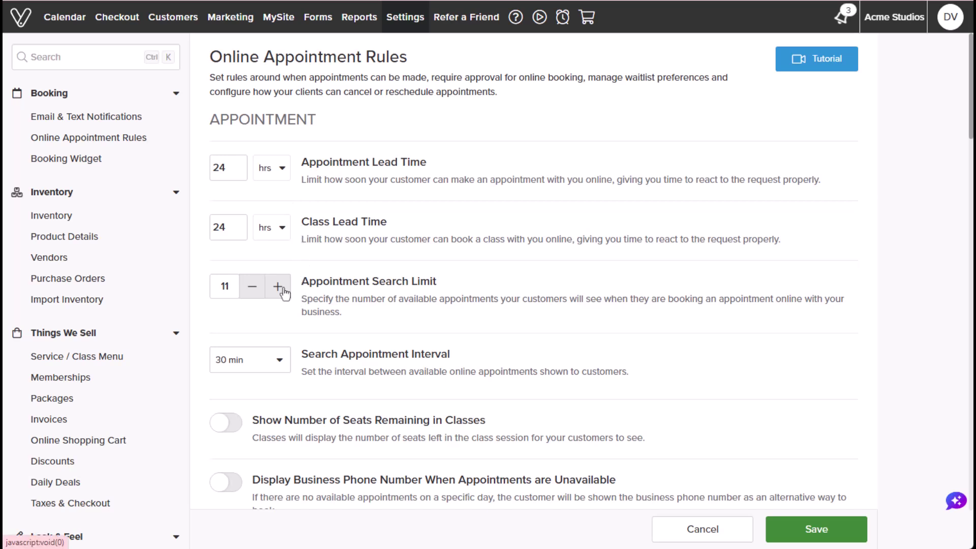
pyautogui.click(282, 290)
pyautogui.click(283, 291)
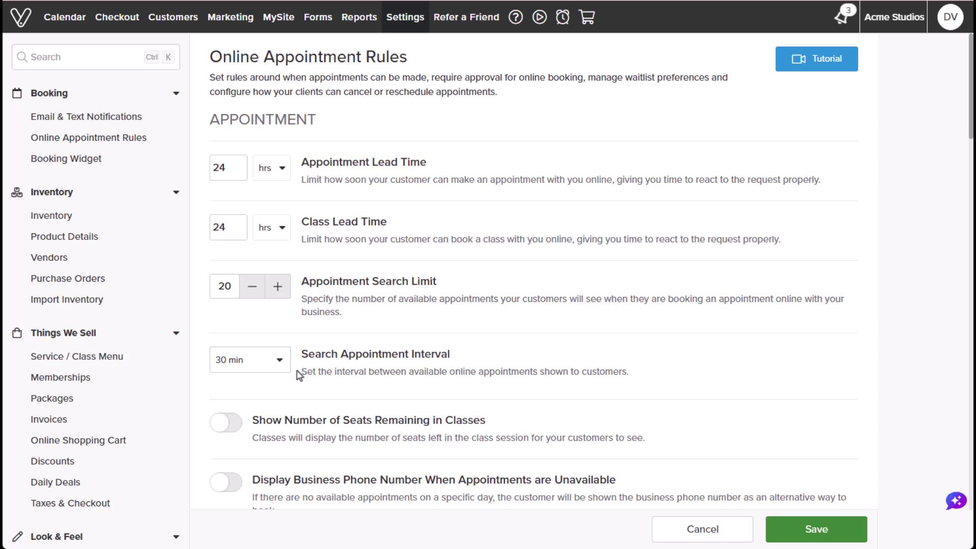
# - Set Search Appointment Interval to 15 min and toggle the remaining-seats and business-phone options
pyautogui.click(282, 371)
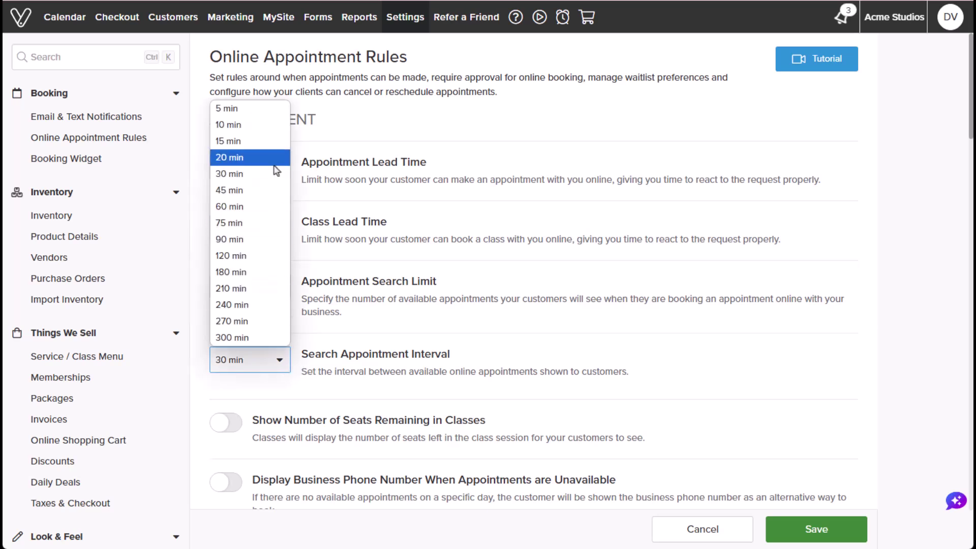
pyautogui.click(249, 140)
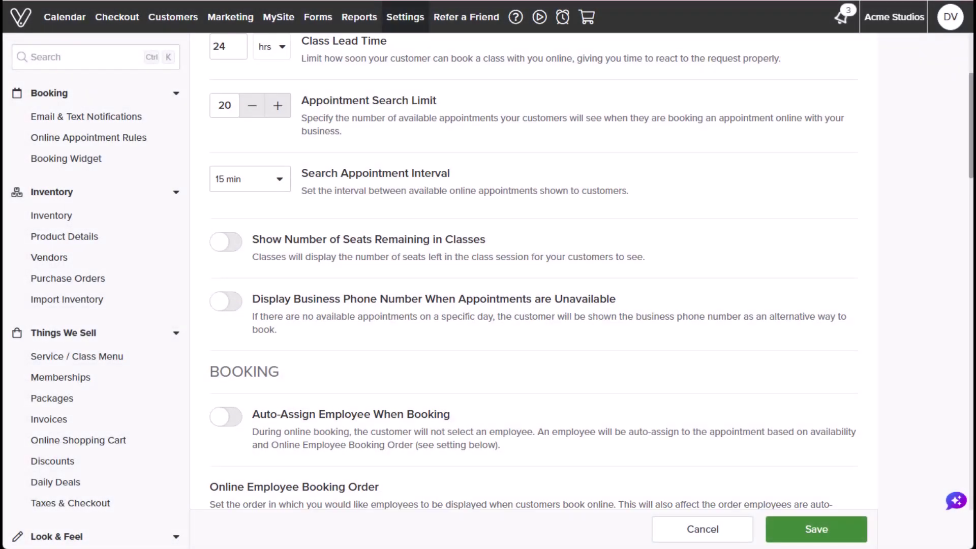
pyautogui.scroll(-2, 532, 270)
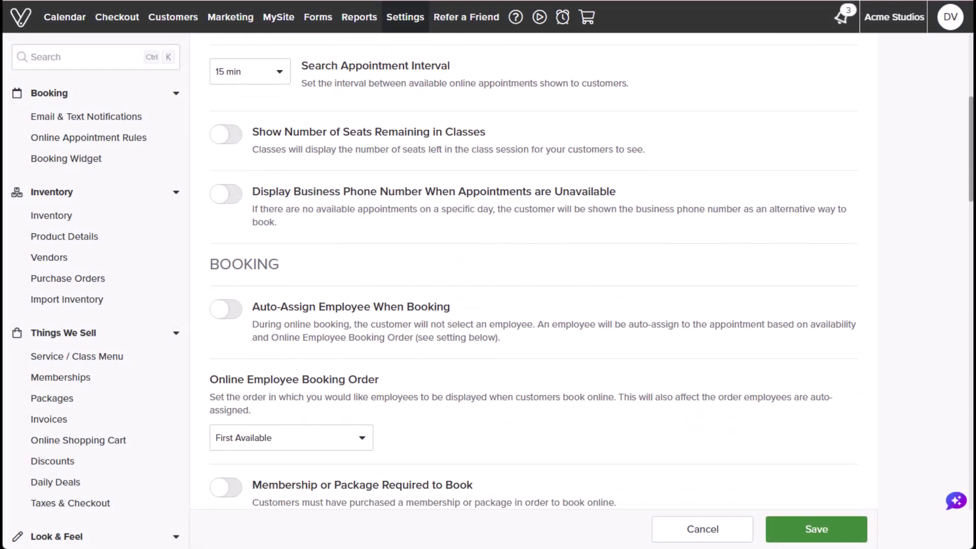
pyautogui.scroll(-1, 533, 271)
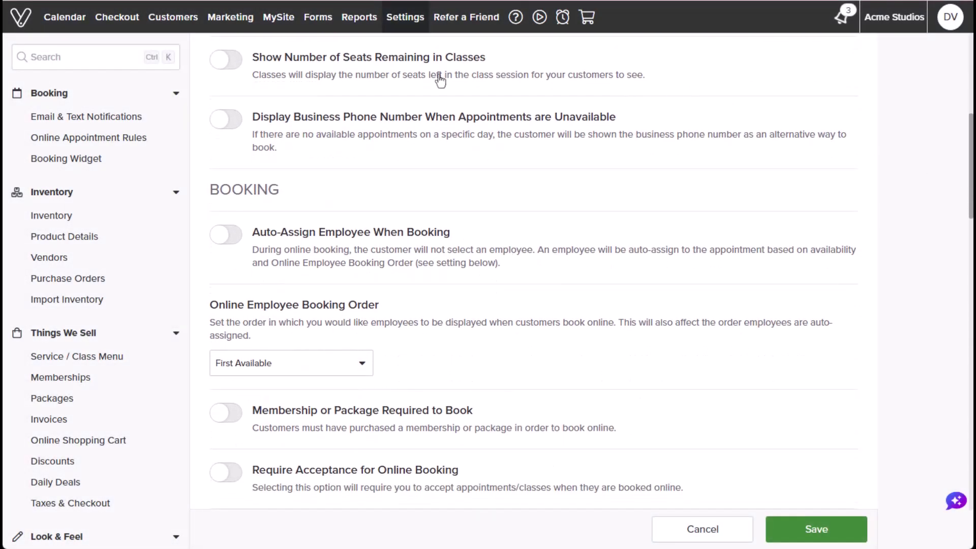
pyautogui.click(239, 72)
pyautogui.click(229, 122)
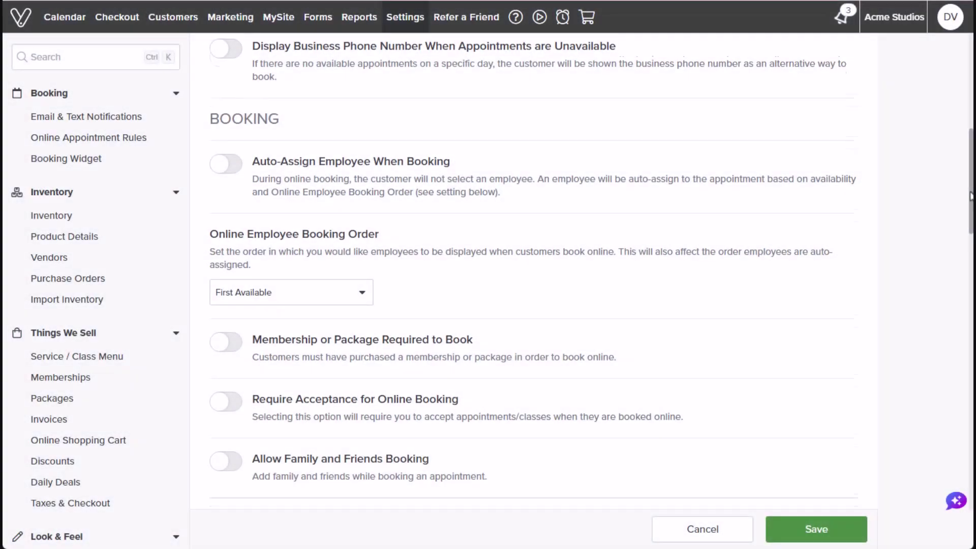
# - Set Online Employee Booking Order to Best Reviewed with Auto-Assign Employee When Booking on
pyautogui.scroll(-1, 591, 272)
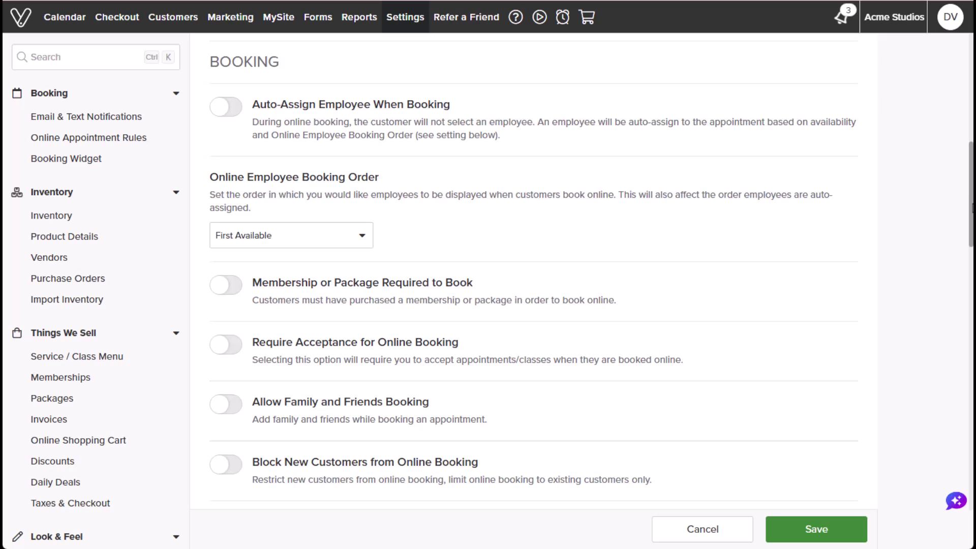
pyautogui.click(231, 117)
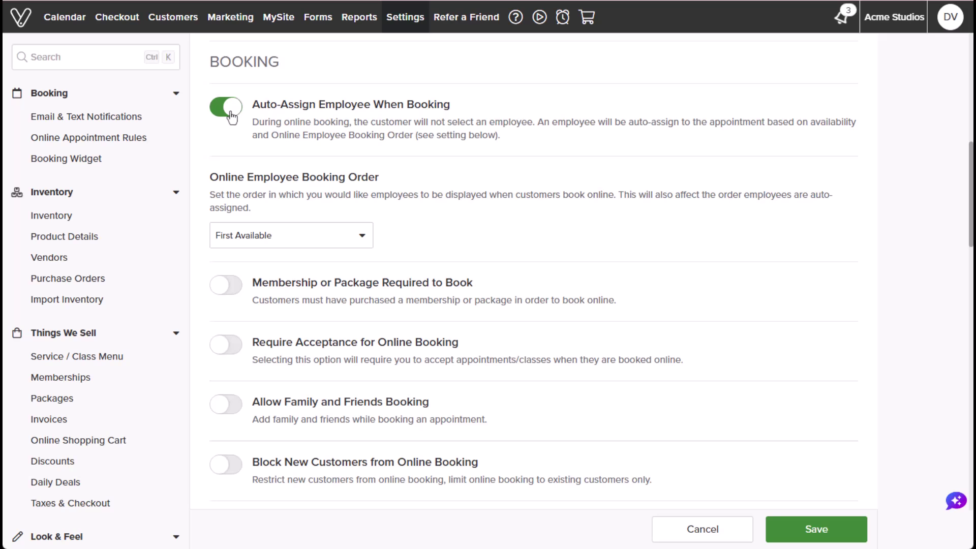
pyautogui.click(232, 117)
pyautogui.click(357, 242)
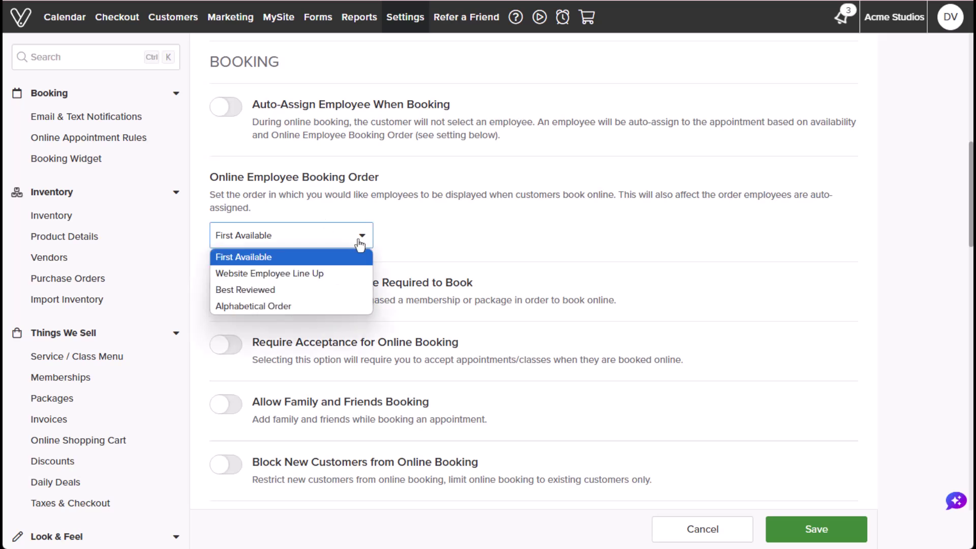
pyautogui.click(356, 288)
pyautogui.click(236, 117)
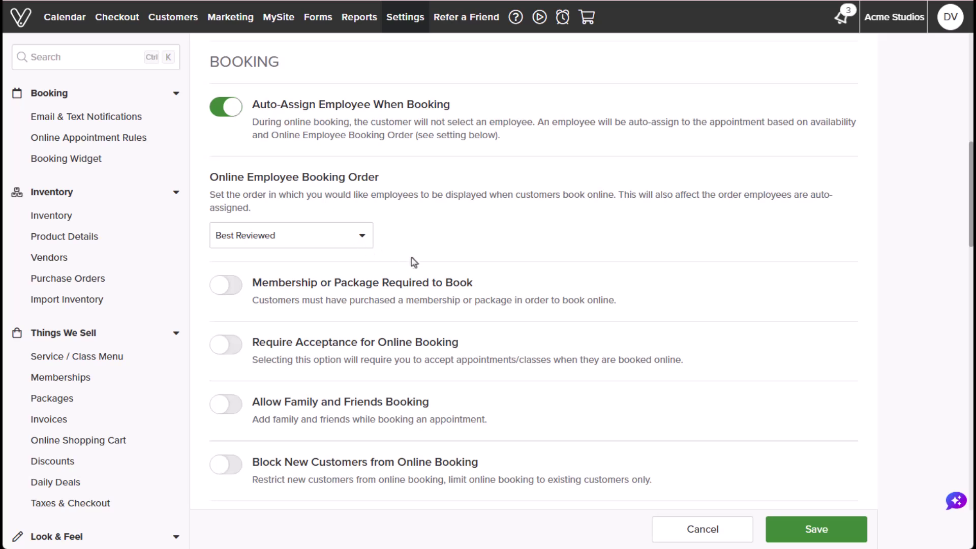
# - Turn on Membership or Package Required to Book, requiring the Rocky 10 and Premium Cuts packages
pyautogui.click(229, 297)
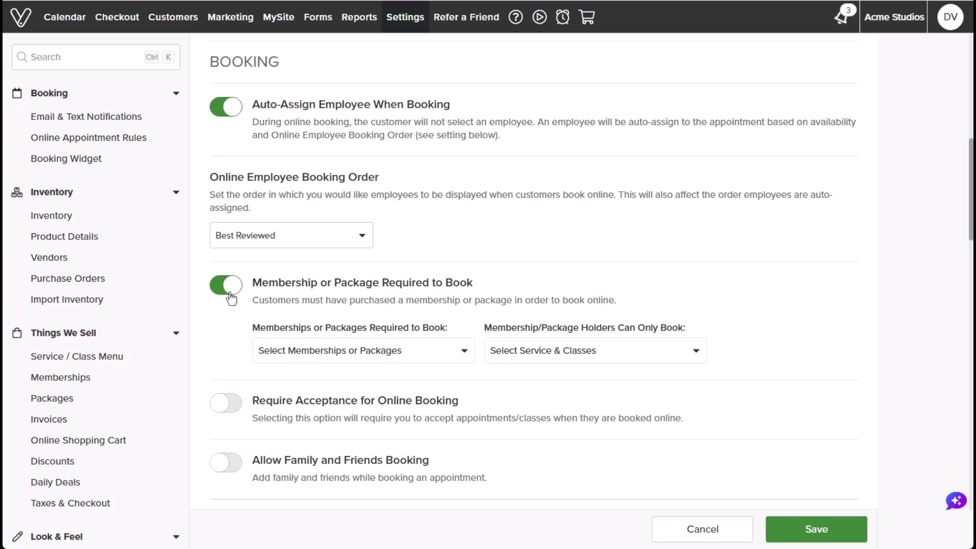
pyautogui.click(464, 352)
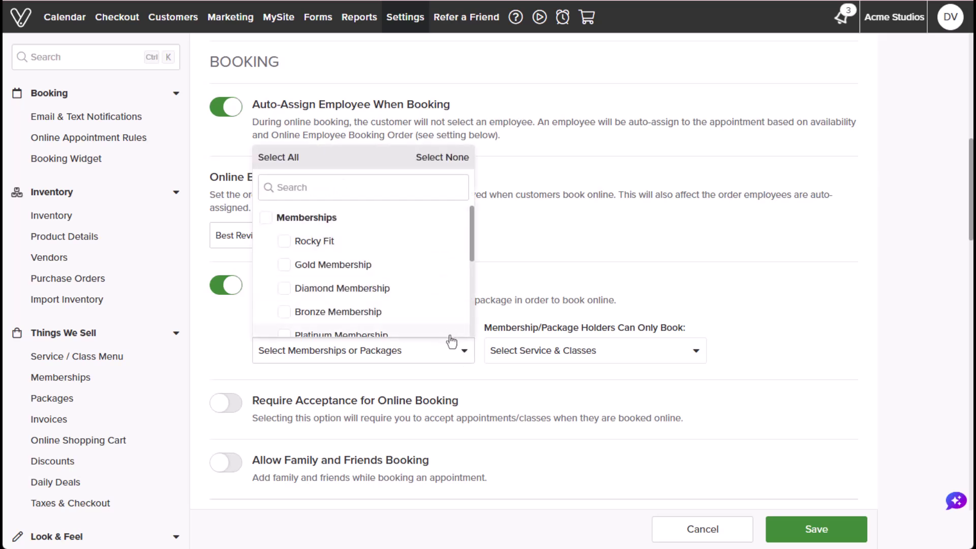
pyautogui.moveTo(472, 251); pyautogui.dragTo(473, 328)
pyautogui.click(286, 159)
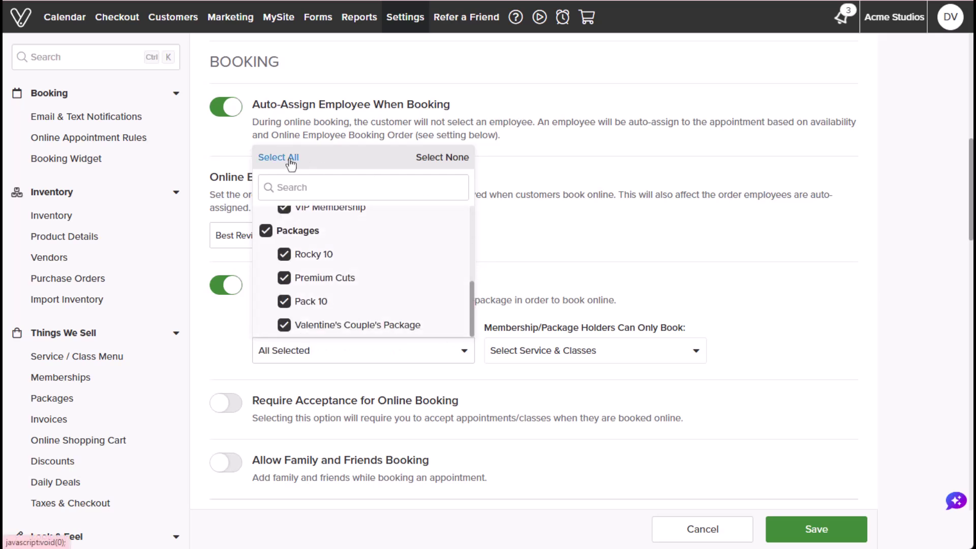
pyautogui.click(427, 162)
pyautogui.click(284, 254)
pyautogui.click(284, 278)
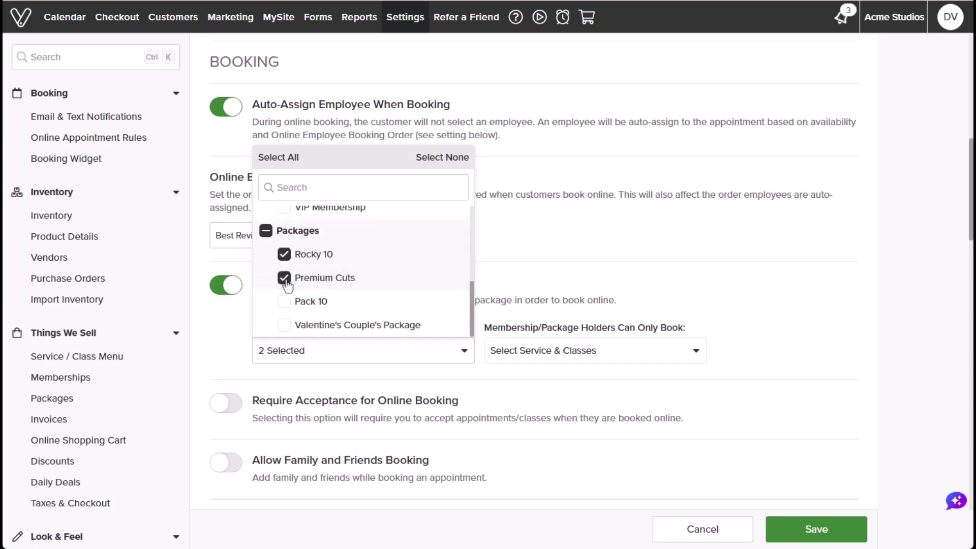
pyautogui.click(515, 221)
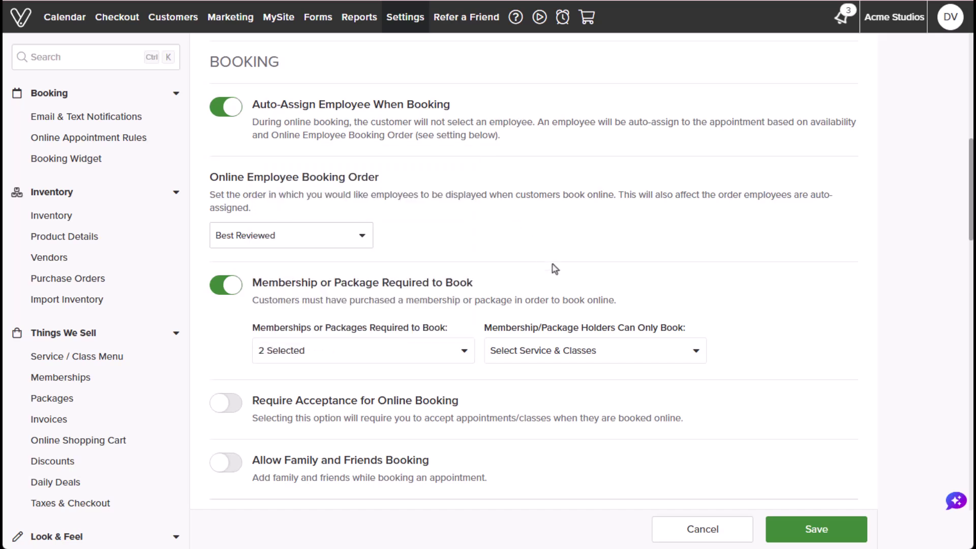
# - Limit package holders to Women's Haircut, Men's Haircut, and Highlight and Haircut
pyautogui.click(695, 352)
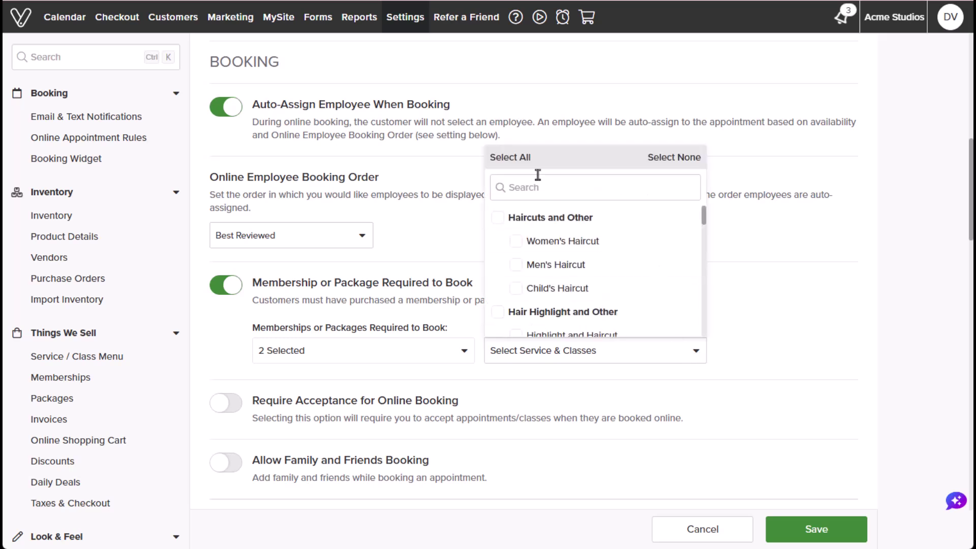
pyautogui.click(513, 157)
pyautogui.click(663, 157)
pyautogui.click(516, 241)
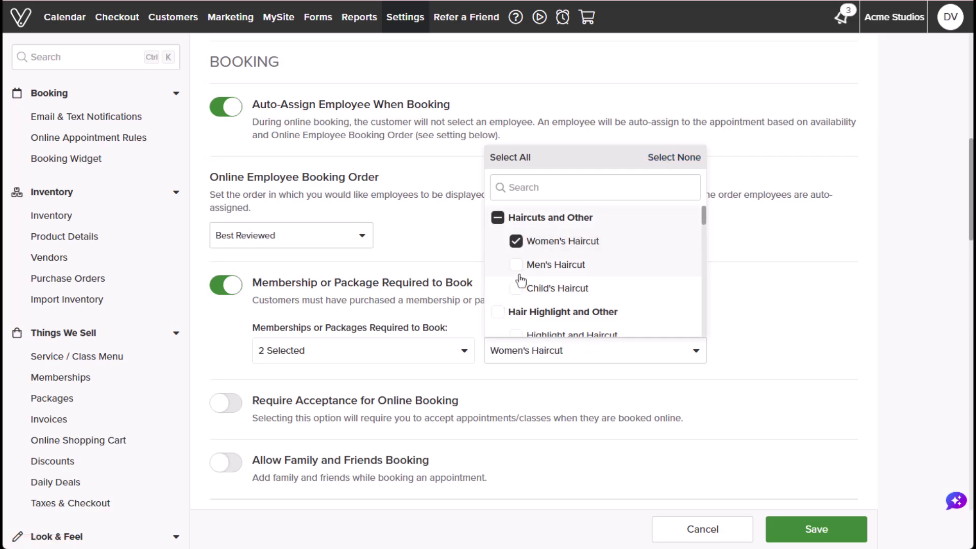
pyautogui.click(516, 264)
pyautogui.scroll(-1, 517, 274)
pyautogui.click(518, 275)
pyautogui.click(764, 318)
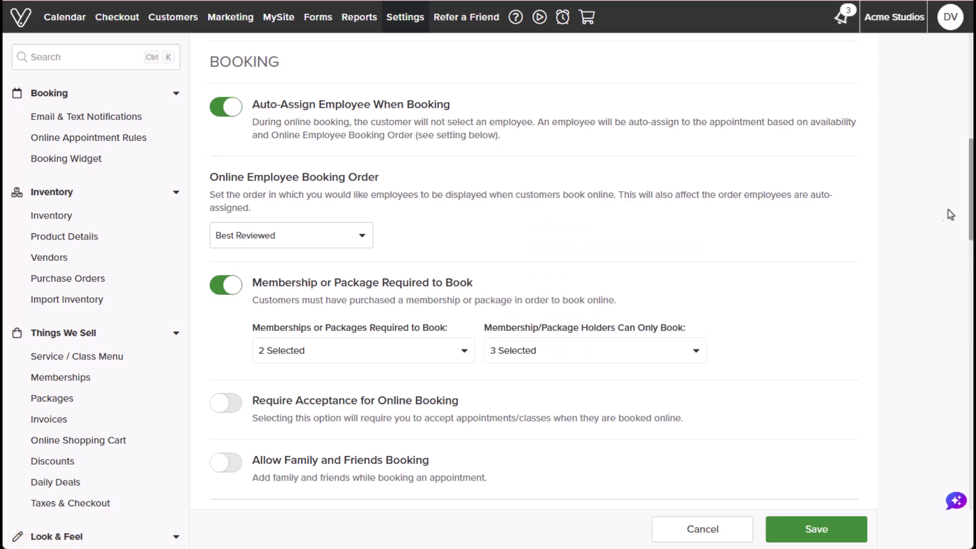
# - Turn on Require Acceptance for online bookings with the All Access and Account Owner employees
pyautogui.scroll(-3, 968, 206)
pyautogui.scroll(-3, 927, 254)
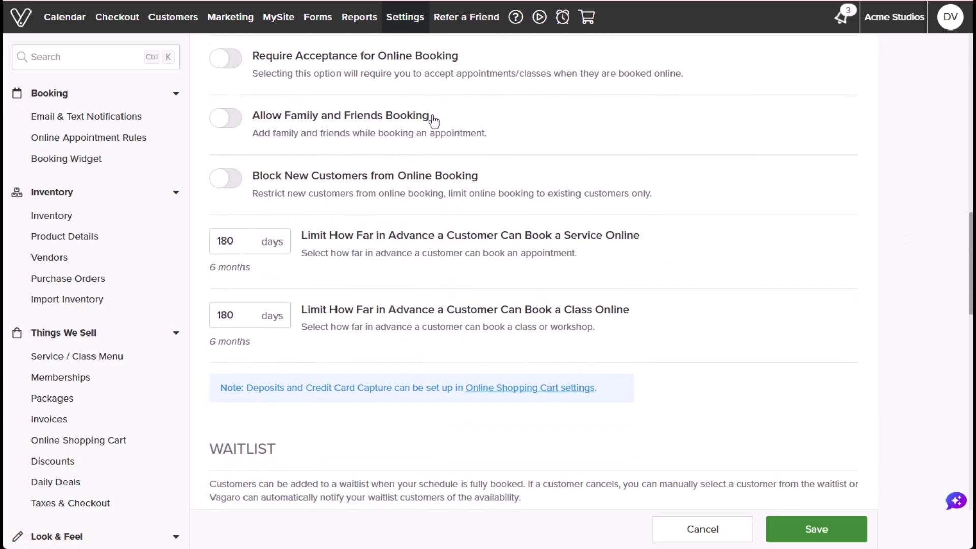
pyautogui.click(235, 67)
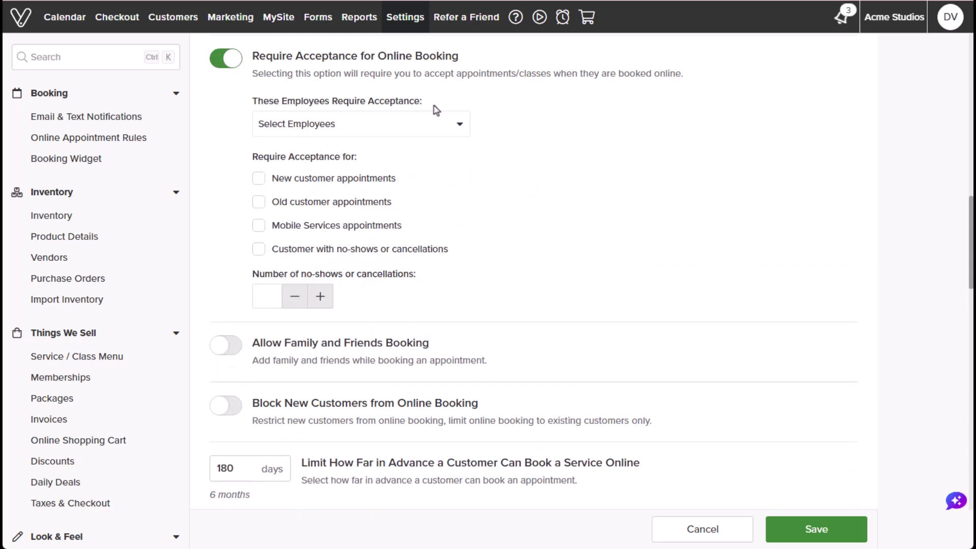
pyautogui.click(460, 124)
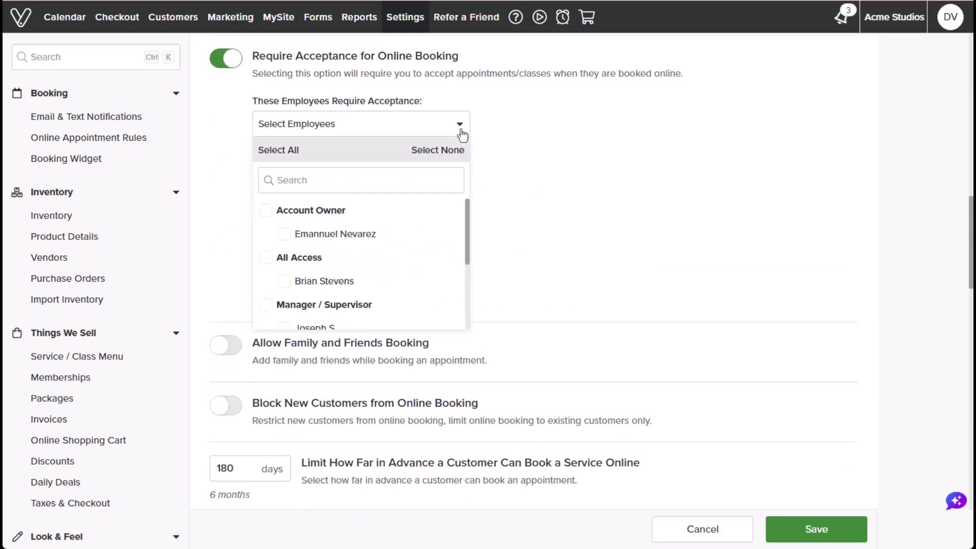
pyautogui.click(408, 279)
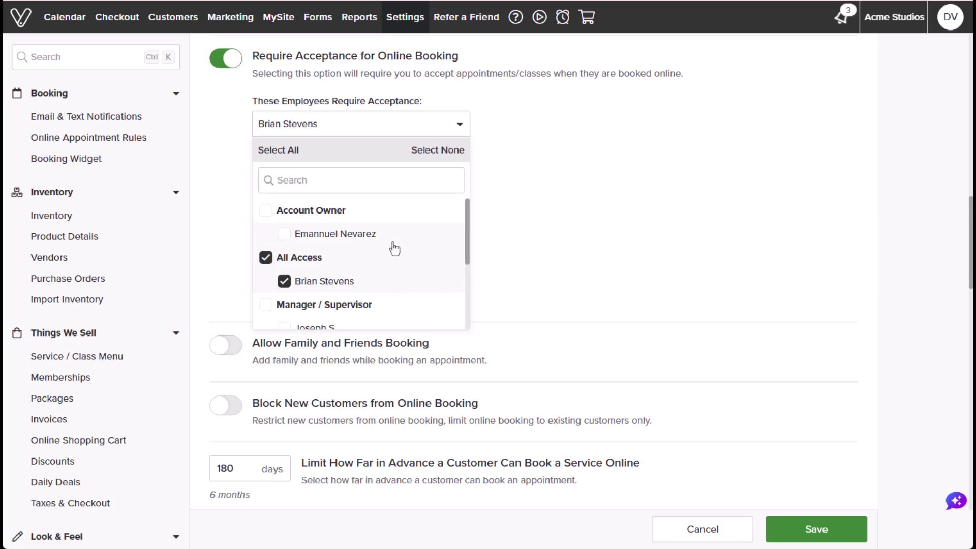
pyautogui.click(409, 233)
pyautogui.click(558, 116)
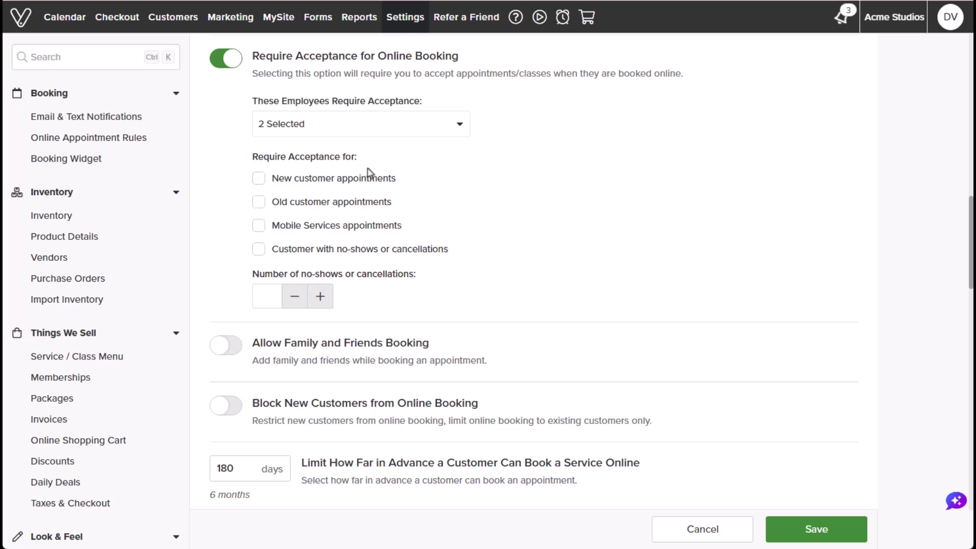
# - Require acceptance for new, old, and 1-no-show customers, leaving family and friends booking off
pyautogui.click(260, 185)
pyautogui.click(260, 206)
pyautogui.click(259, 251)
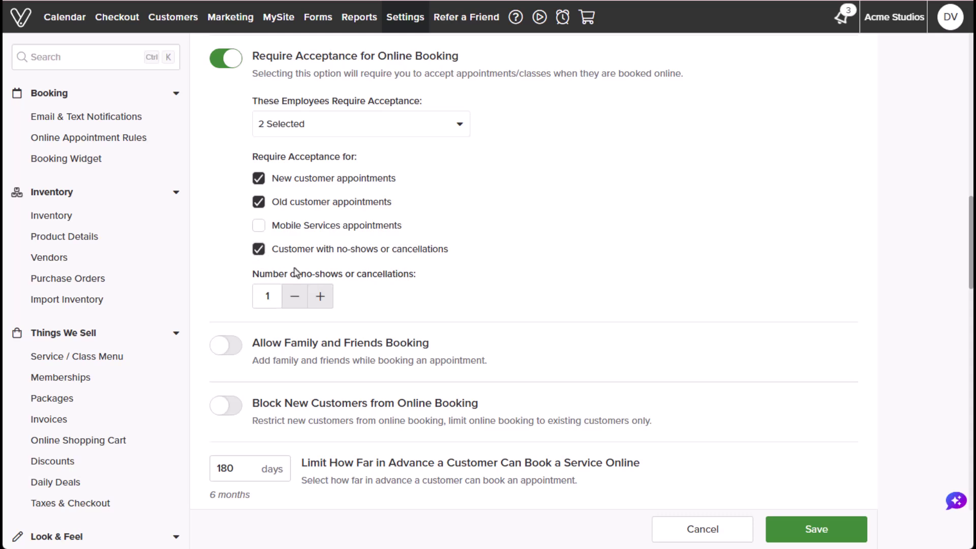
pyautogui.click(320, 300)
pyautogui.click(320, 299)
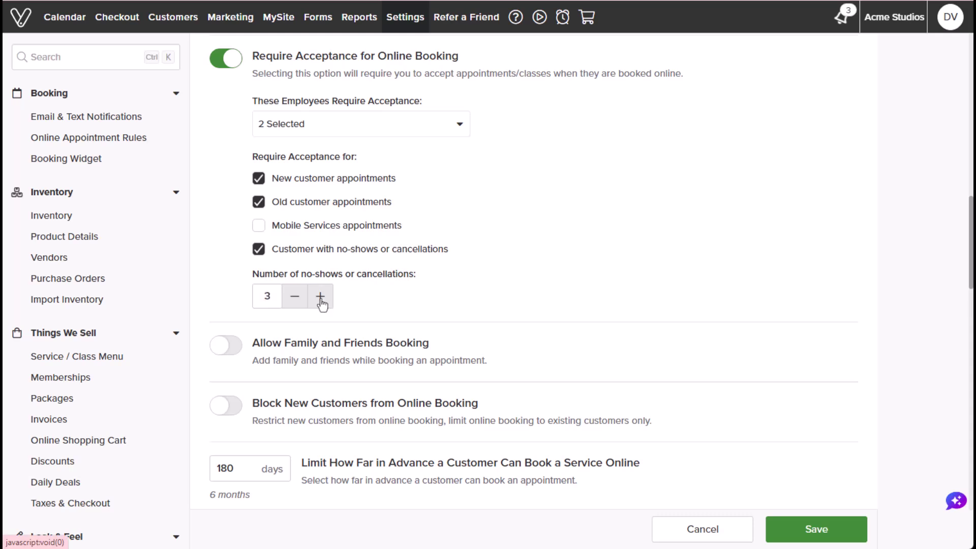
pyautogui.click(320, 299)
pyautogui.click(303, 302)
pyautogui.click(302, 303)
pyautogui.click(302, 302)
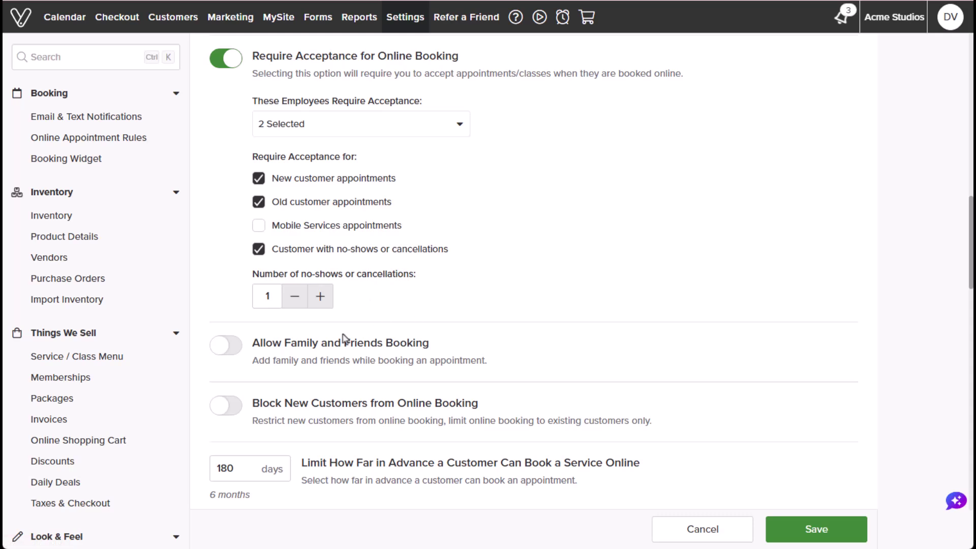
pyautogui.click(237, 354)
pyautogui.click(237, 354)
# - Block new customers from booking online with the All Access and Account Owner employees
pyautogui.scroll(-7, 905, 288)
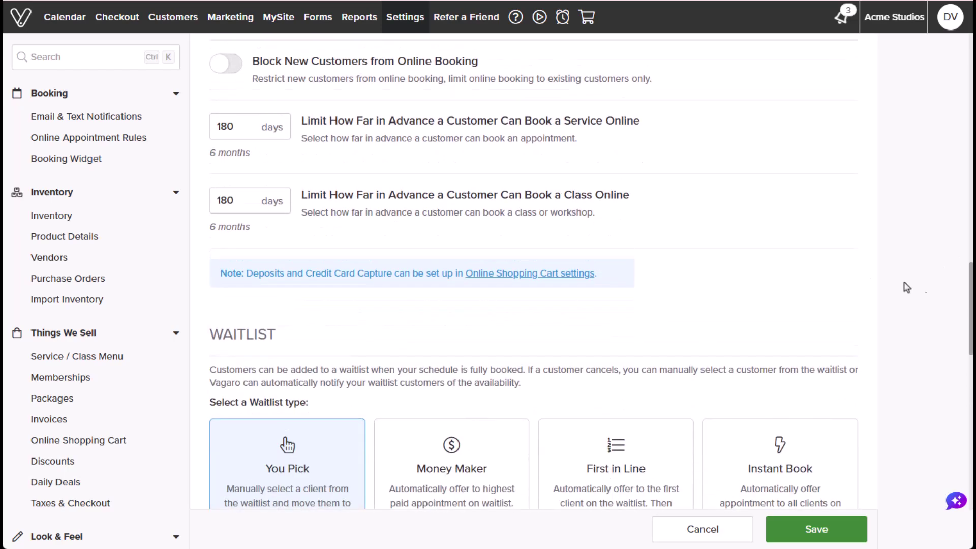
pyautogui.click(225, 66)
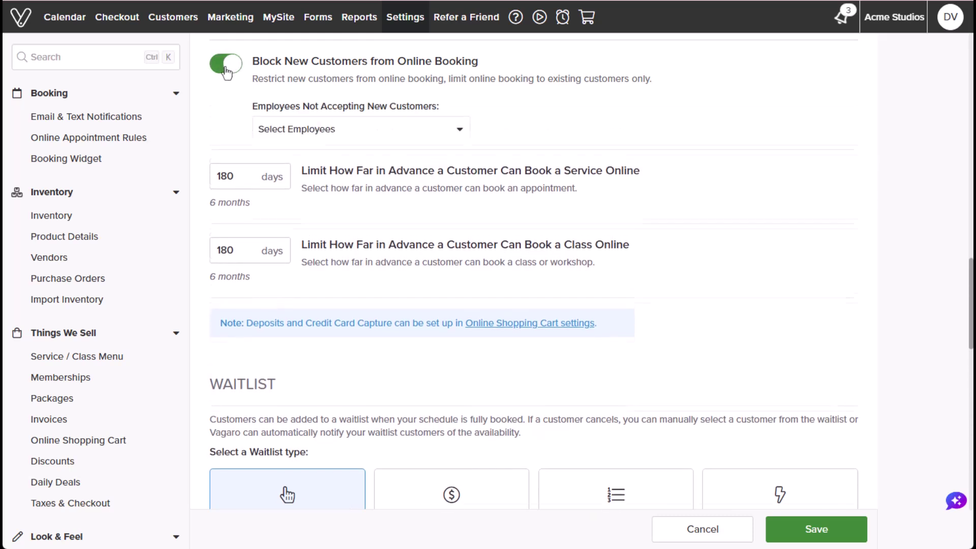
pyautogui.click(459, 133)
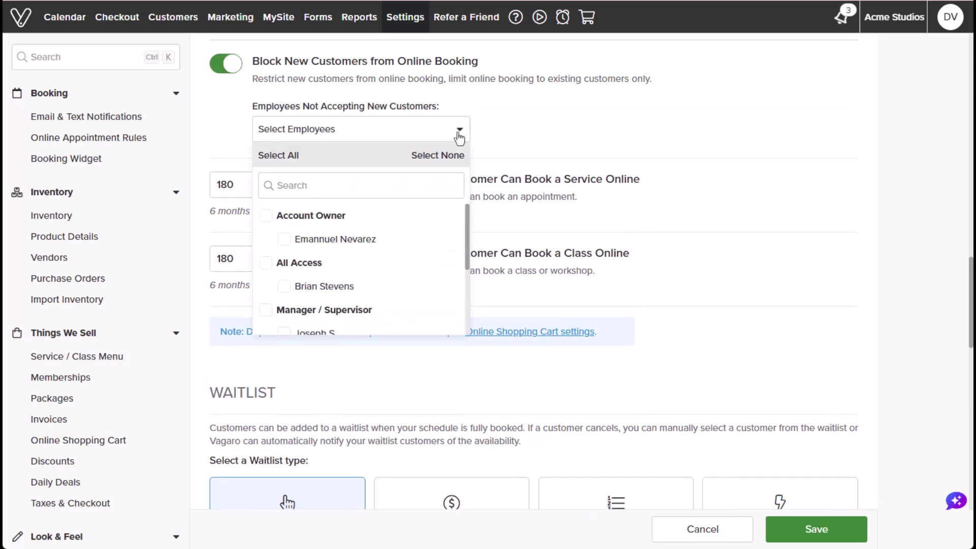
pyautogui.click(291, 159)
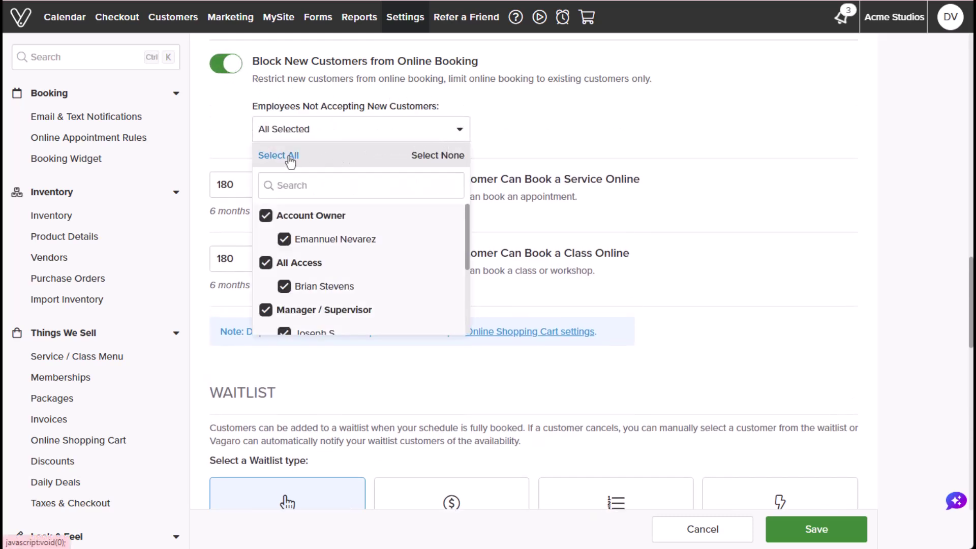
pyautogui.click(443, 160)
pyautogui.click(330, 284)
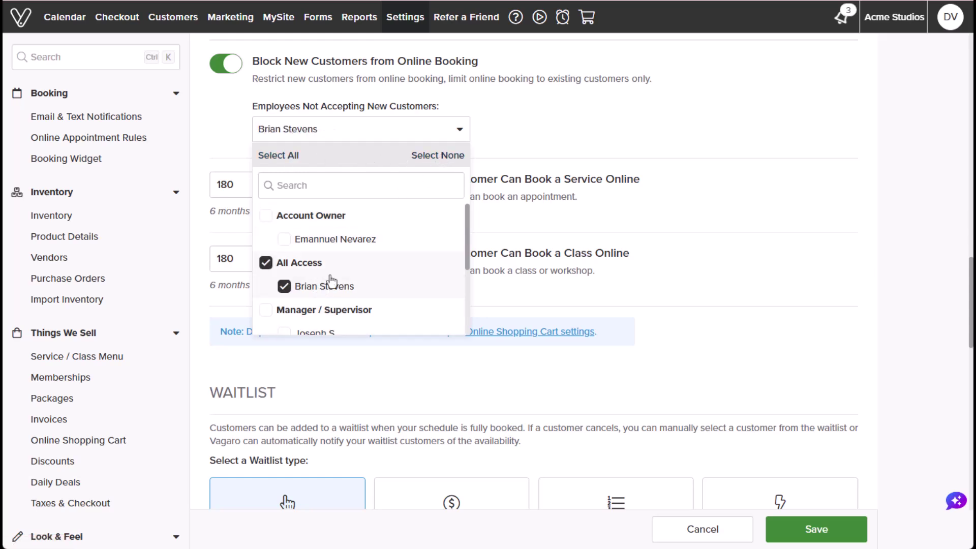
pyautogui.click(355, 237)
pyautogui.click(558, 148)
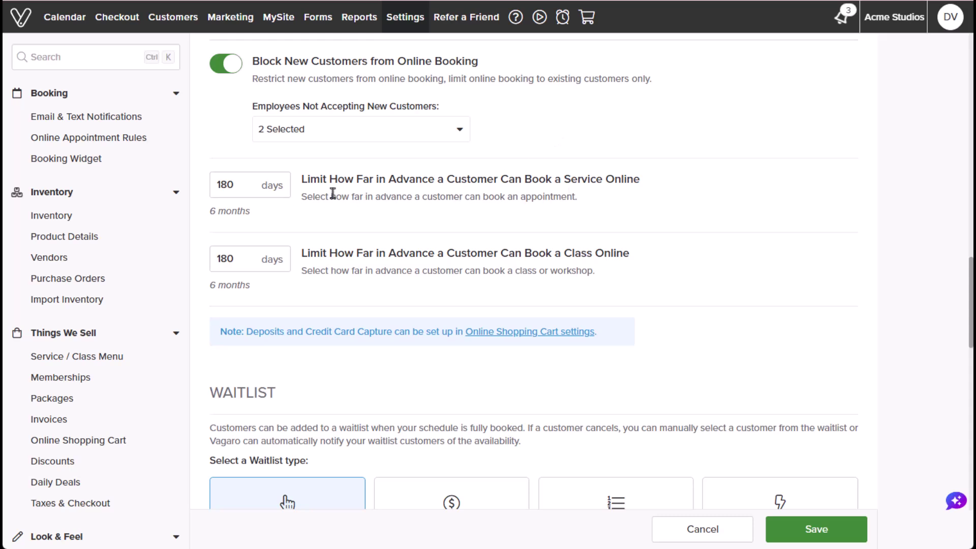
# - Change both the service and class advance booking limits from 180 to 60 days
pyautogui.doubleClick(230, 188)
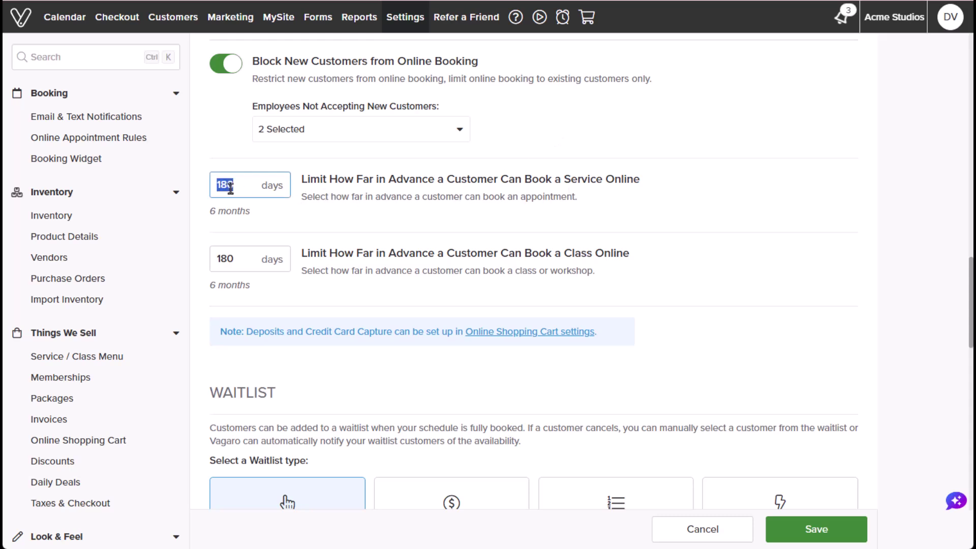
pyautogui.write('60')
pyautogui.doubleClick(246, 254)
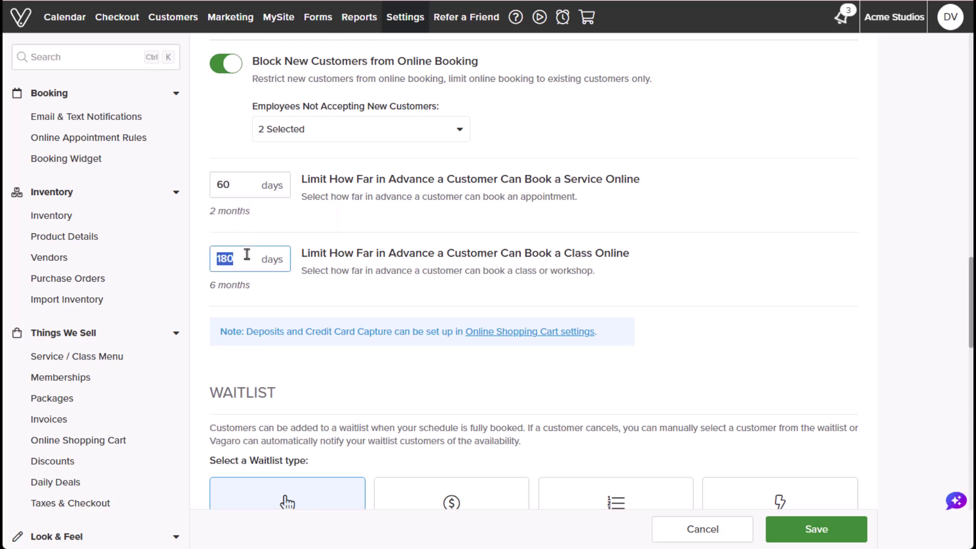
pyautogui.write('60')
pyautogui.click(307, 250)
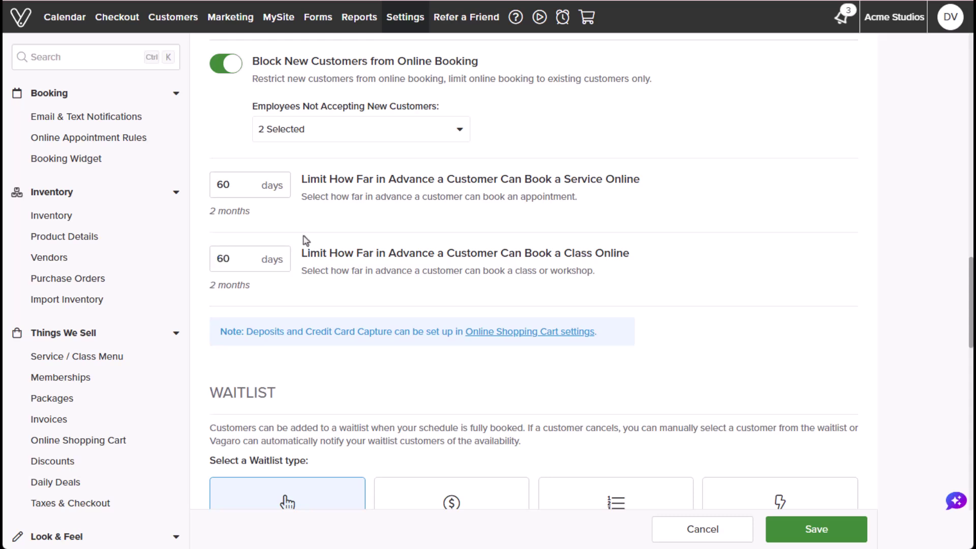
pyautogui.moveTo(970, 307); pyautogui.dragTo(970, 371)
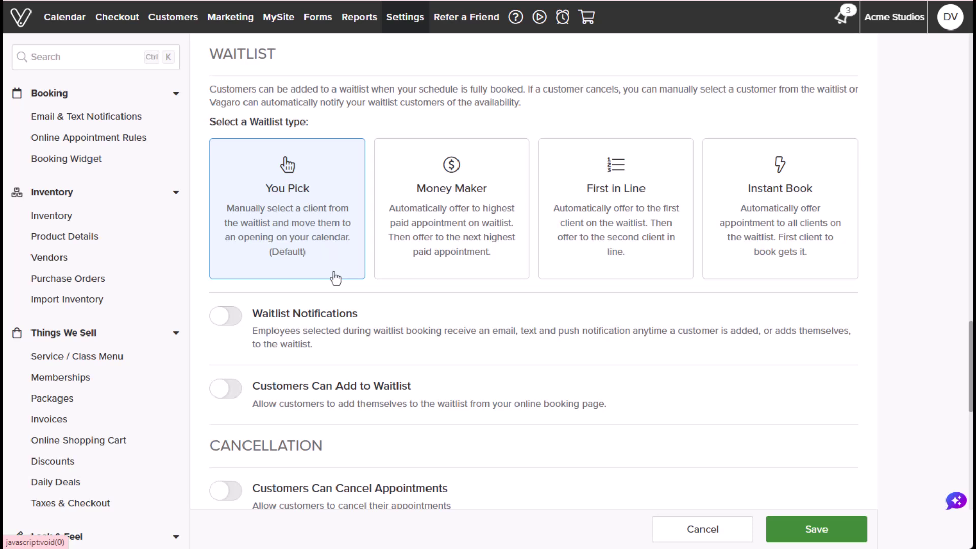
# - Pick the Money Maker waitlist card and enter 1 day for Time to Respond
pyautogui.click(506, 279)
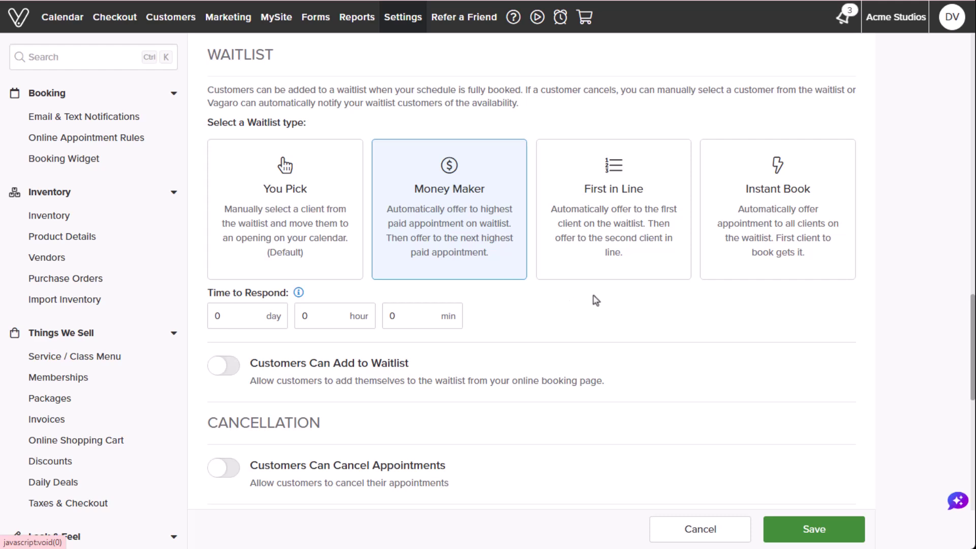
pyautogui.click(668, 280)
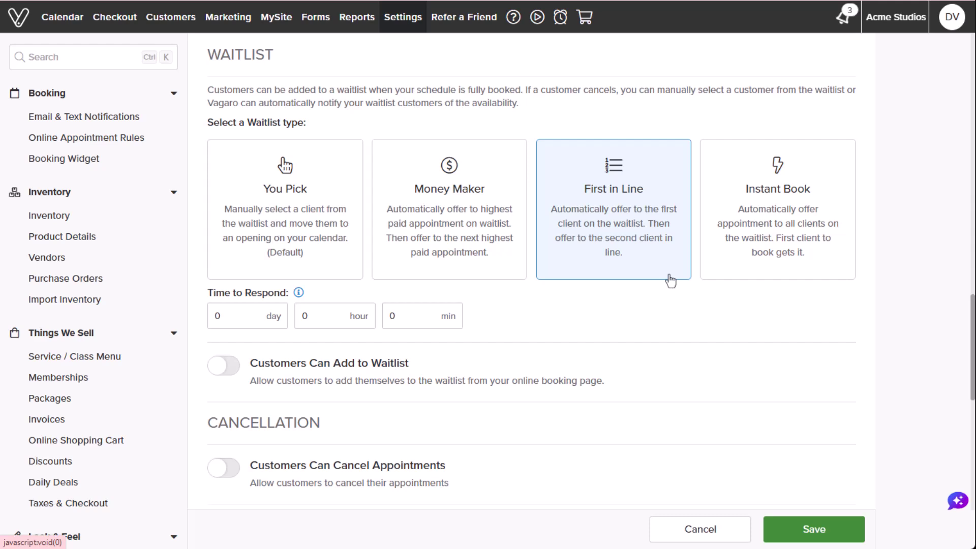
pyautogui.click(833, 279)
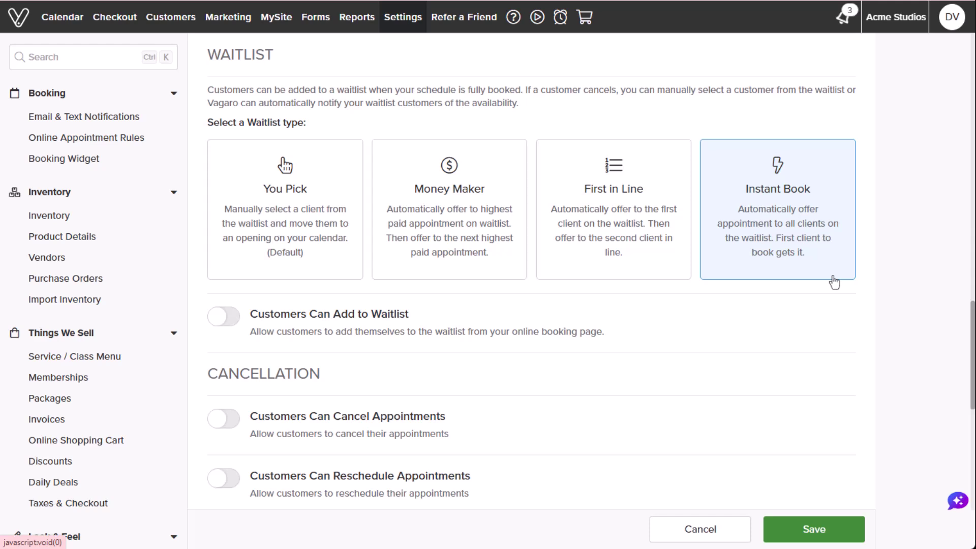
pyautogui.click(507, 279)
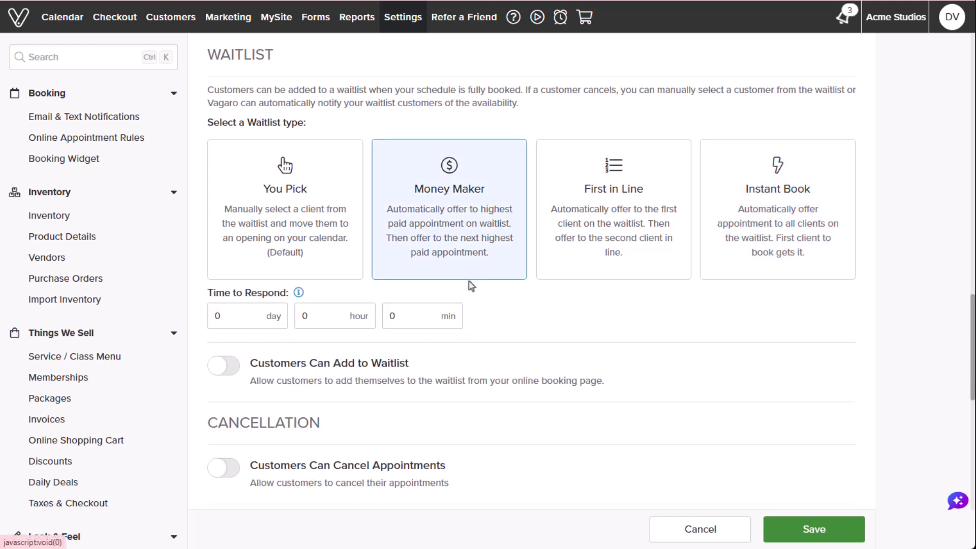
pyautogui.click(231, 323)
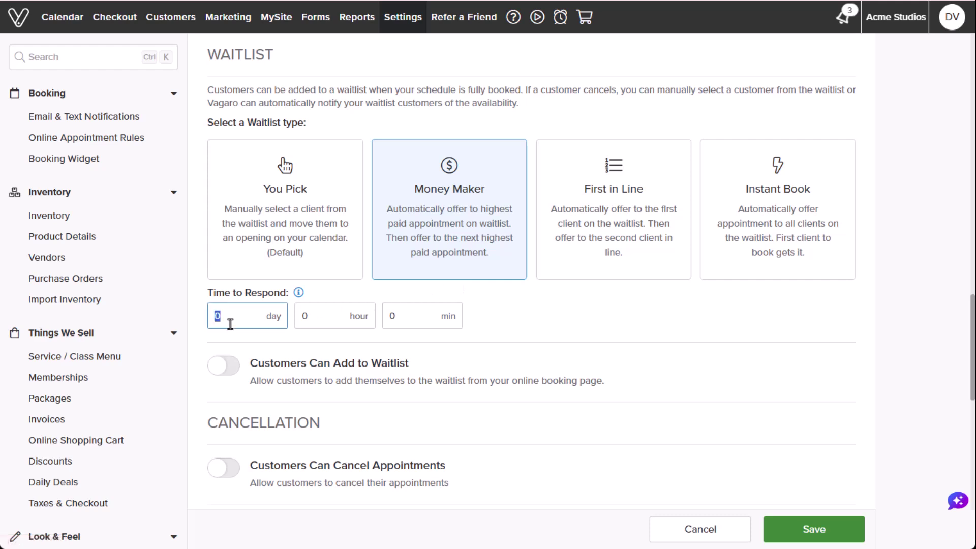
pyautogui.write('1')
pyautogui.click(233, 341)
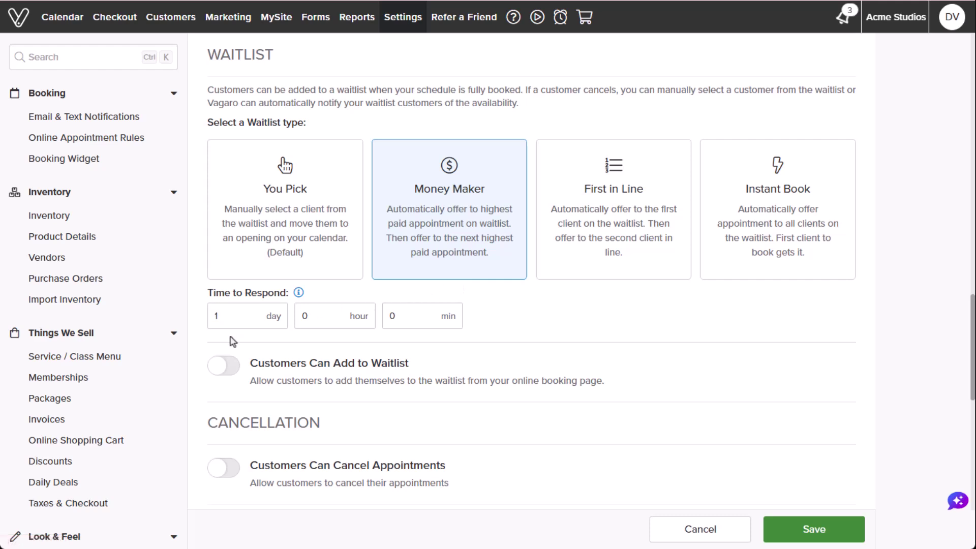
# - Turn on customer cancellations with a 24-hour window and automatic refunds for pre-paid bookings
pyautogui.scroll(-5, 844, 355)
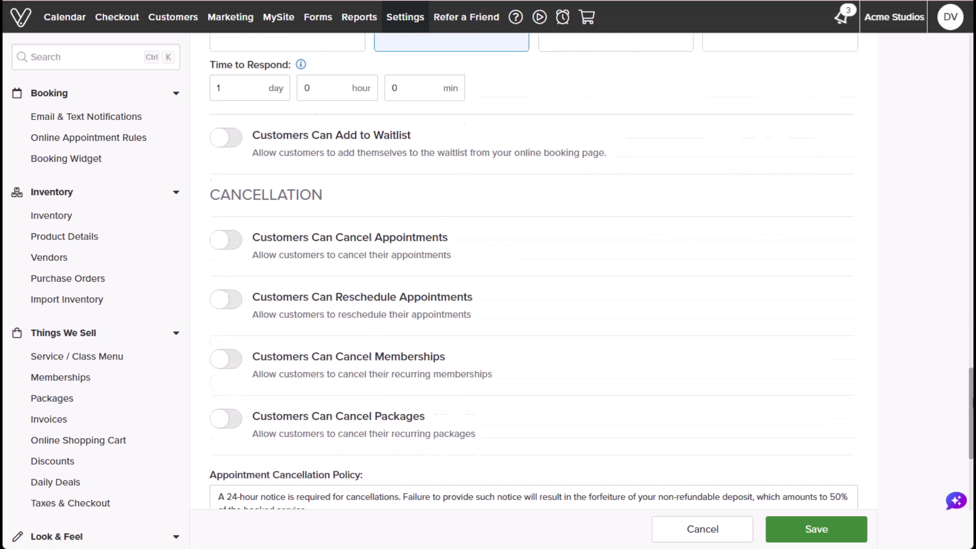
pyautogui.click(220, 60)
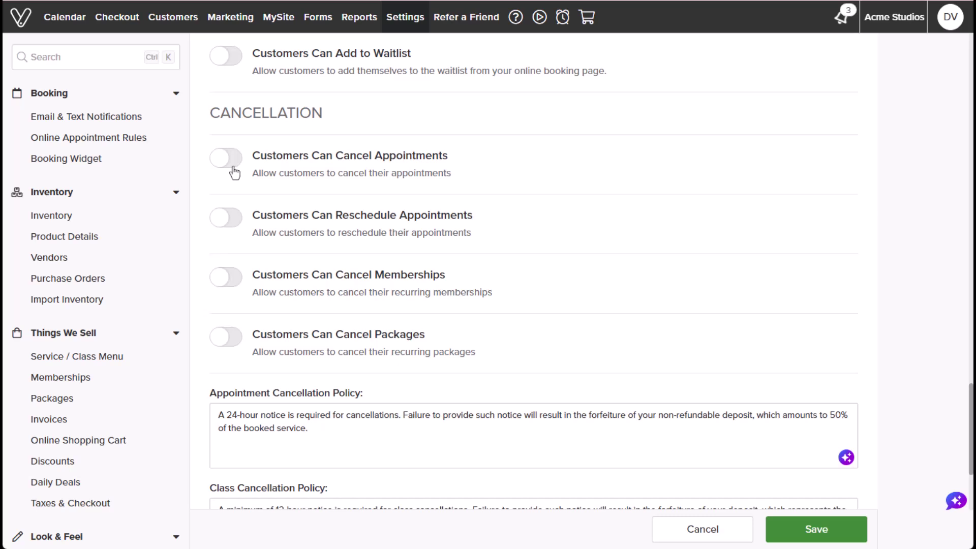
pyautogui.click(234, 173)
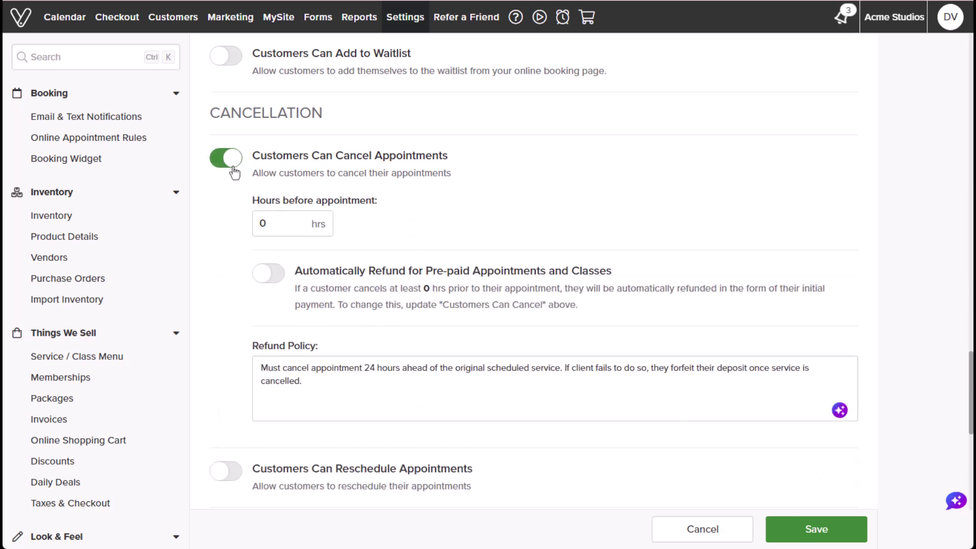
pyautogui.doubleClick(269, 219)
pyautogui.write('24')
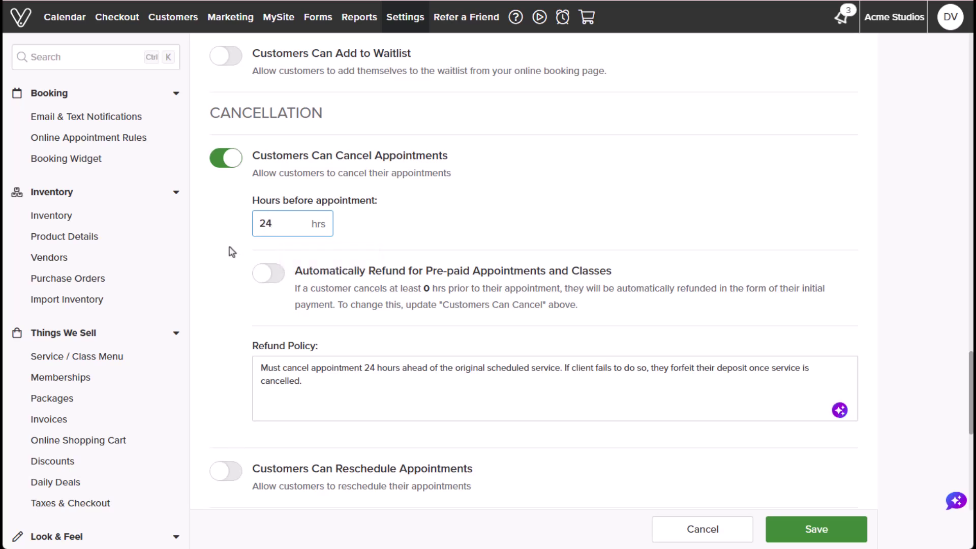
pyautogui.click(233, 252)
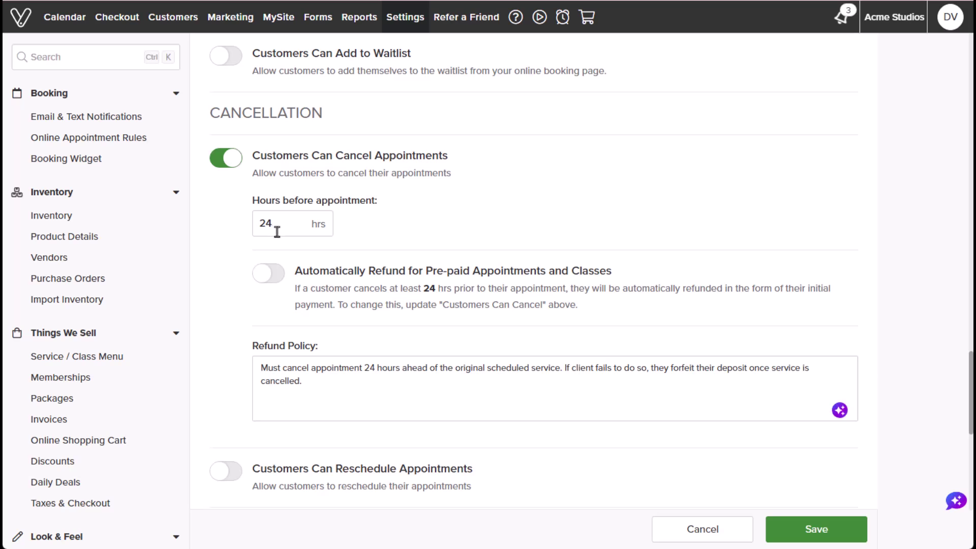
pyautogui.click(279, 283)
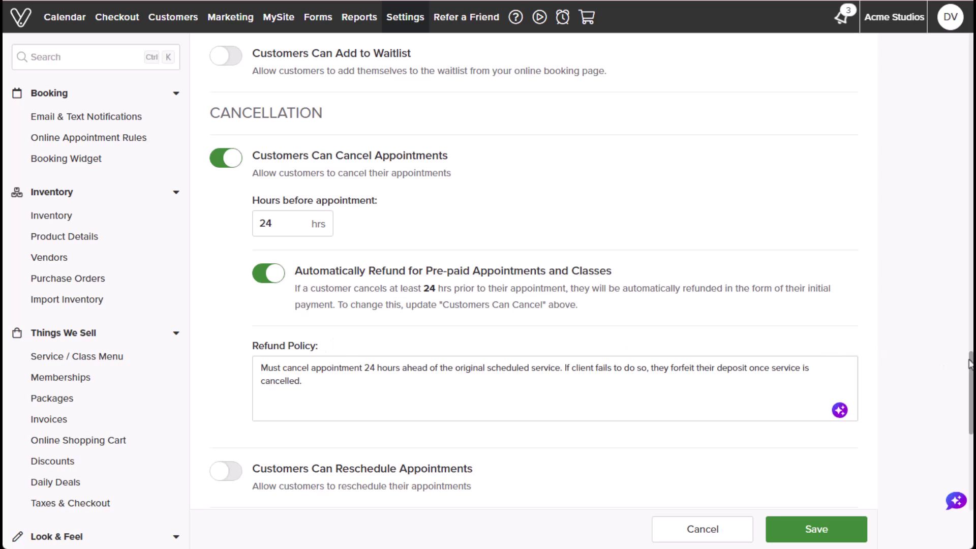
pyautogui.scroll(-3, 968, 366)
# - Enable rescheduling up to 48 hrs before, plus cancelling memberships and packages
pyautogui.scroll(-5, 591, 271)
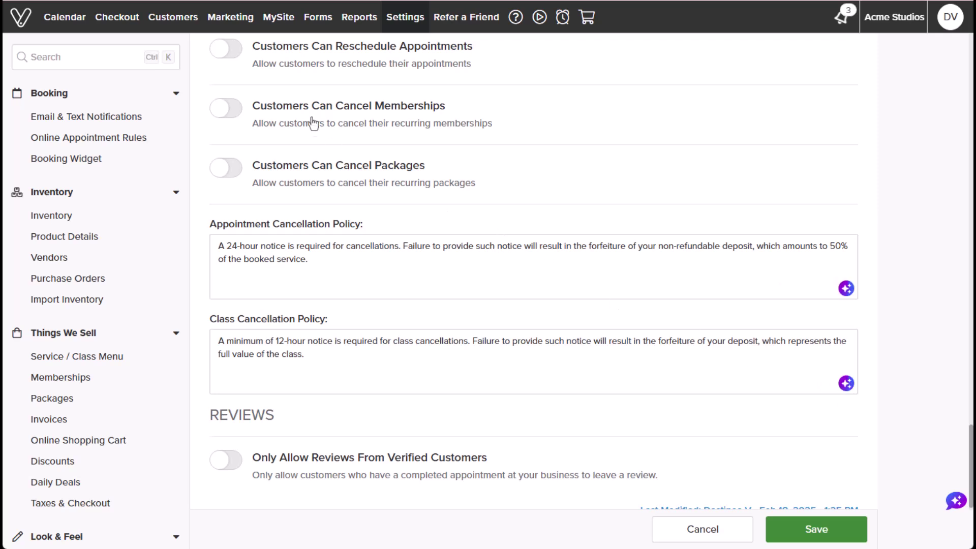
pyautogui.click(226, 49)
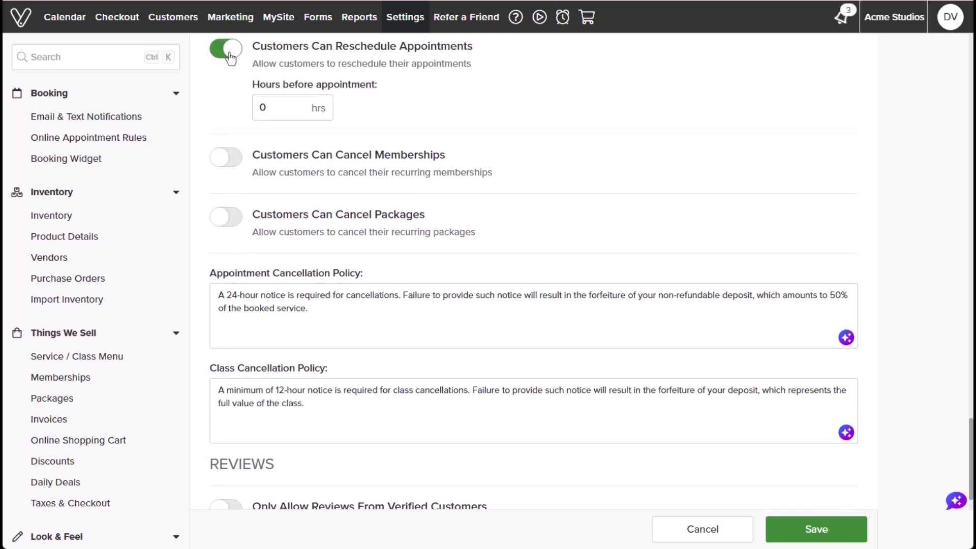
pyautogui.doubleClick(288, 107)
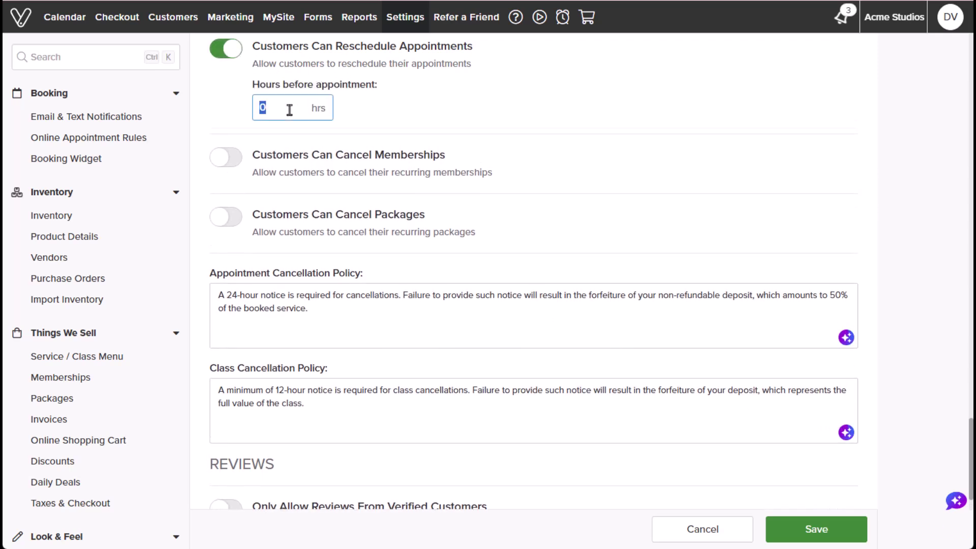
pyautogui.write('48')
pyautogui.click(438, 126)
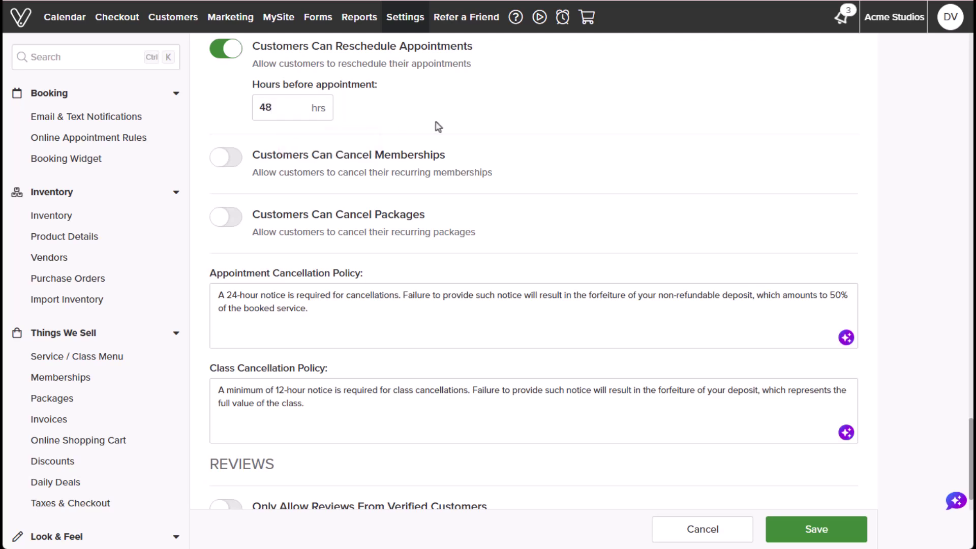
pyautogui.click(219, 162)
pyautogui.click(235, 224)
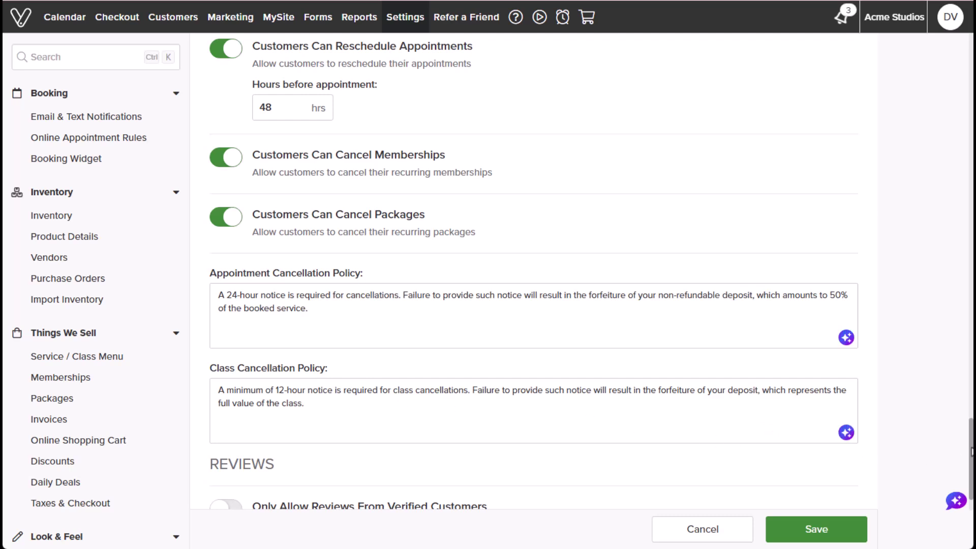
# - Turn on Only Allow Reviews From Verified Customers and save the Online Appointment Rules
pyautogui.scroll(-2, 970, 451)
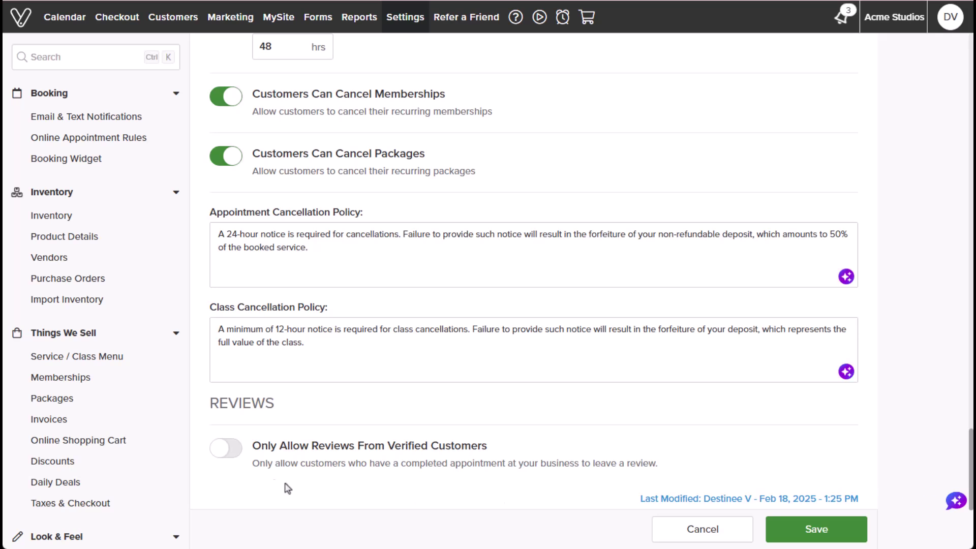
pyautogui.click(232, 449)
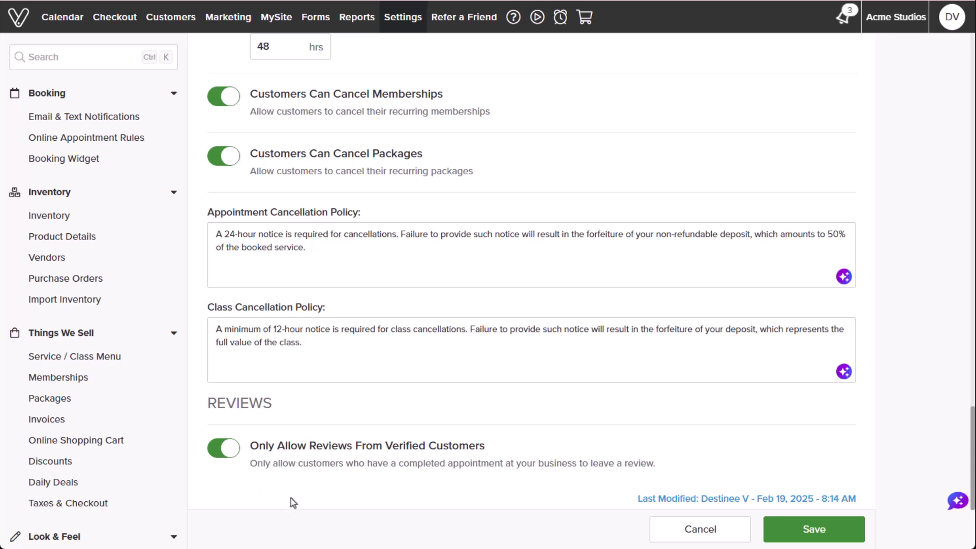
pyautogui.click(796, 538)
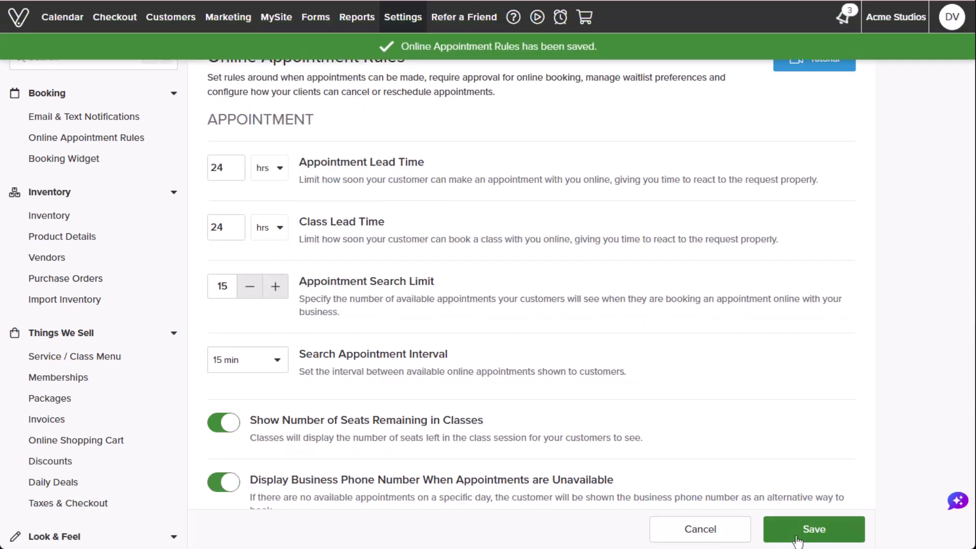